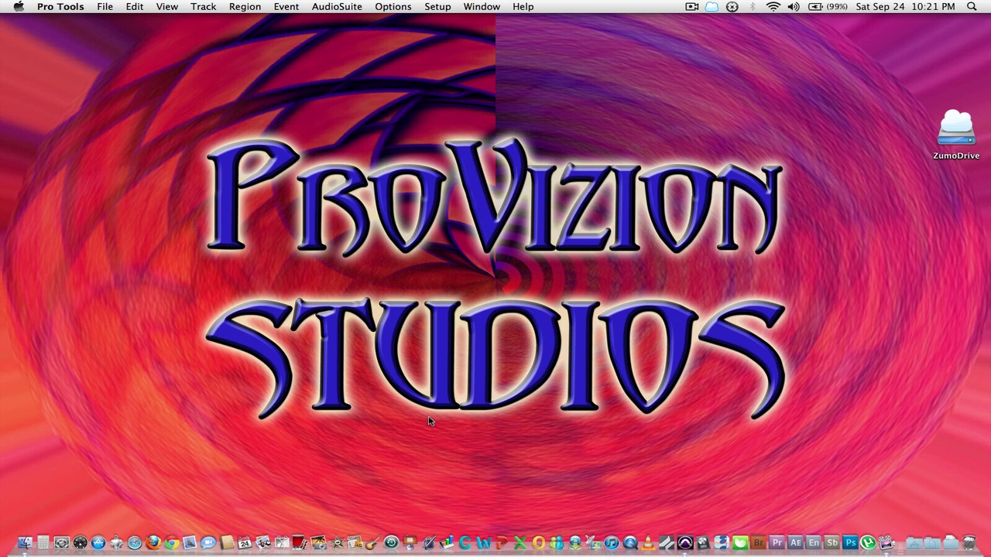
Start a new session and browse the Guitar and Post Production templates
left_click(105, 7)
left_click(111, 23)
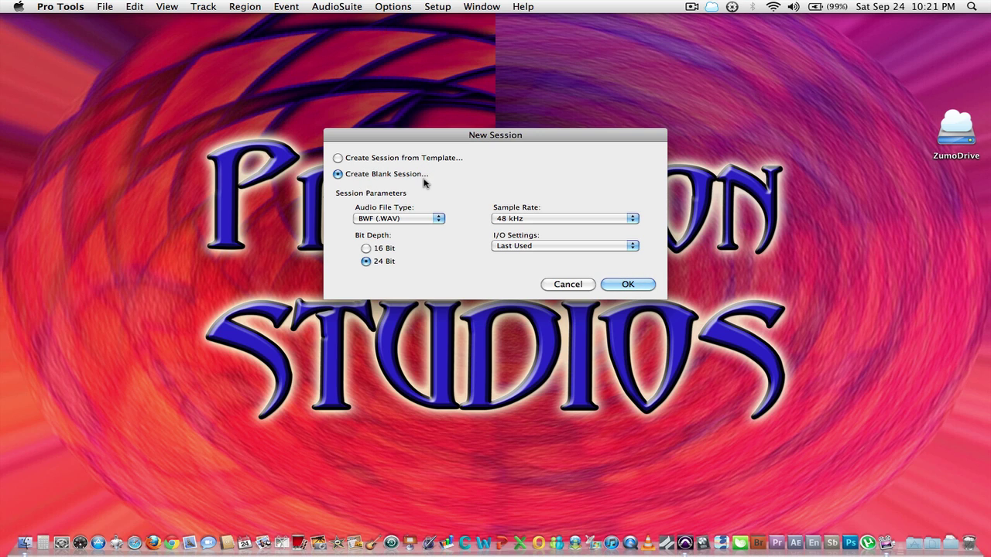
left_click(338, 157)
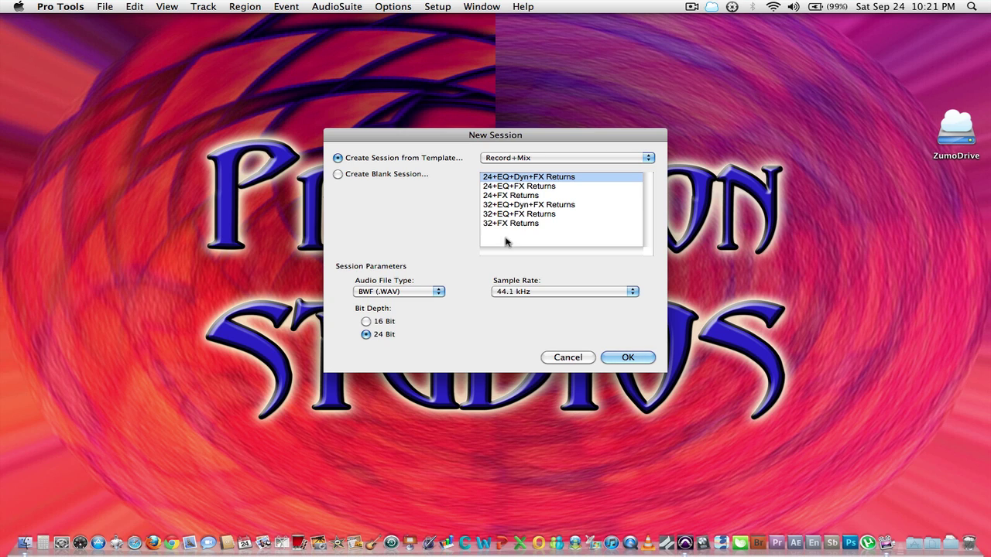
left_click(649, 159)
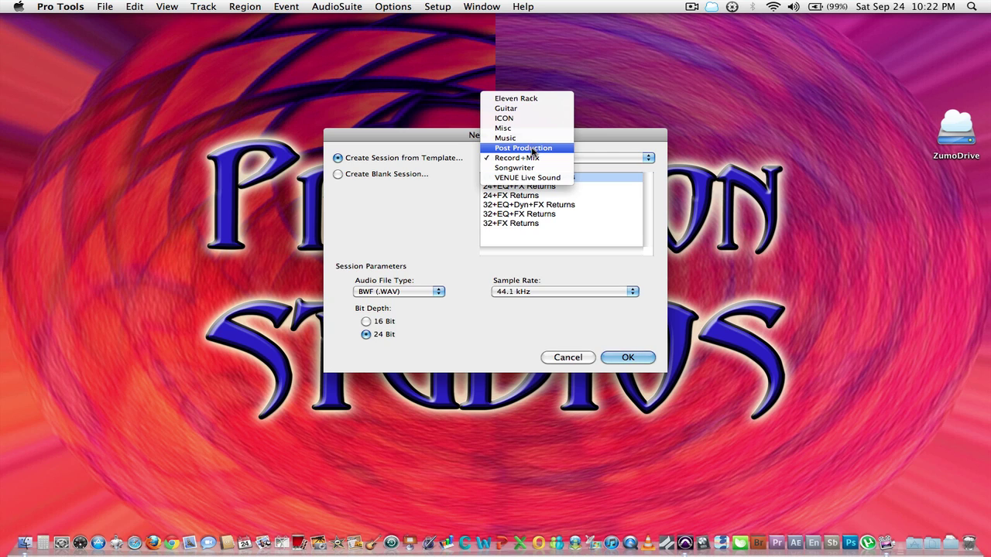
left_click(505, 109)
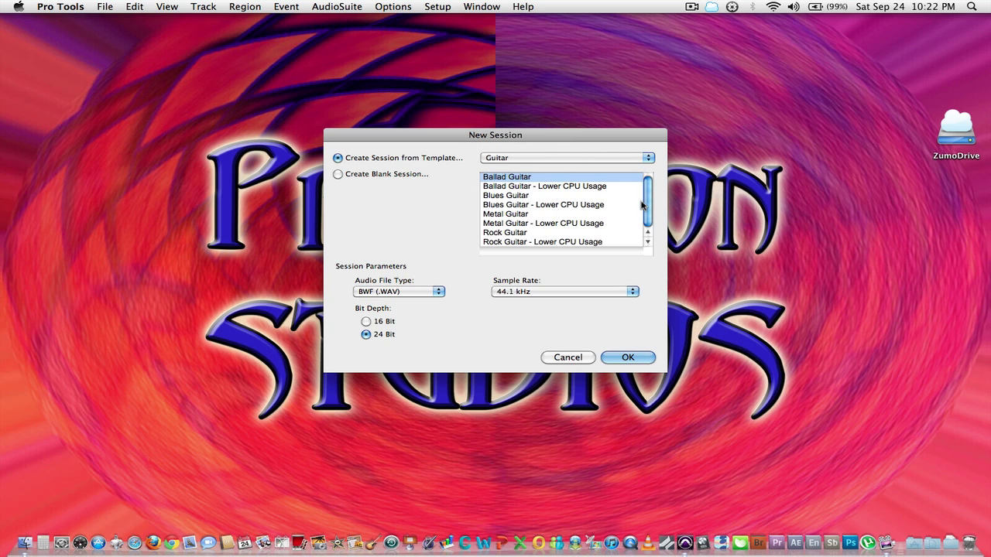
left_click(647, 242)
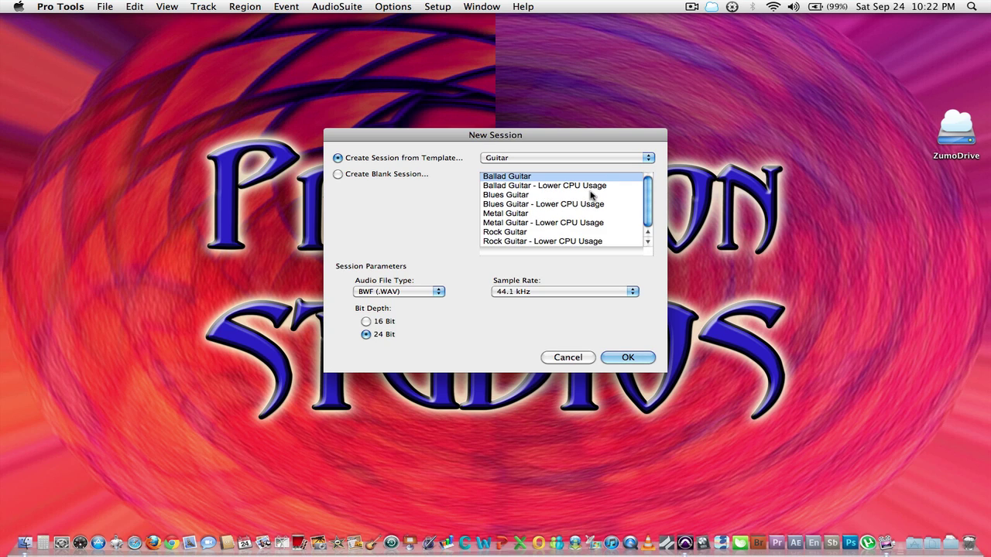
left_click(648, 158)
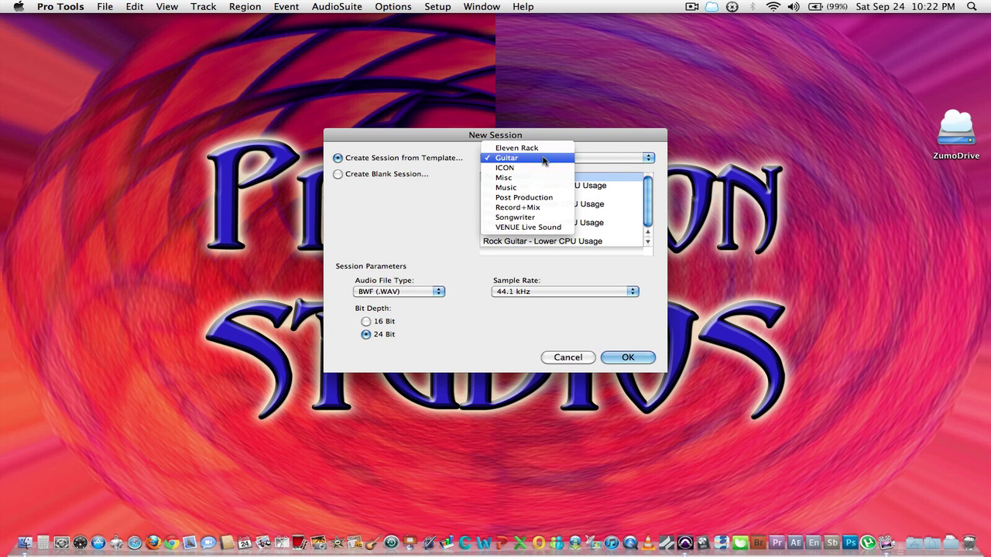
left_click(512, 199)
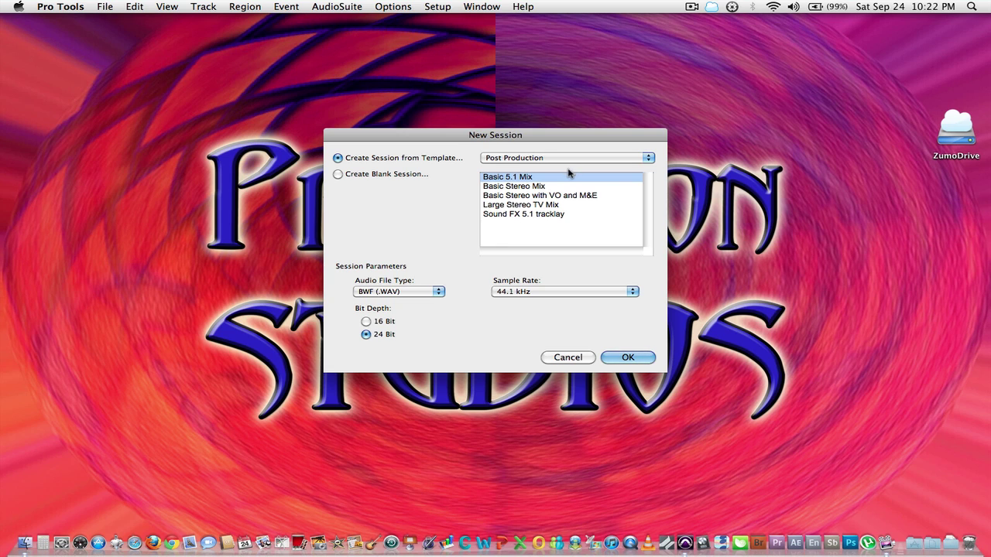
left_click(648, 158)
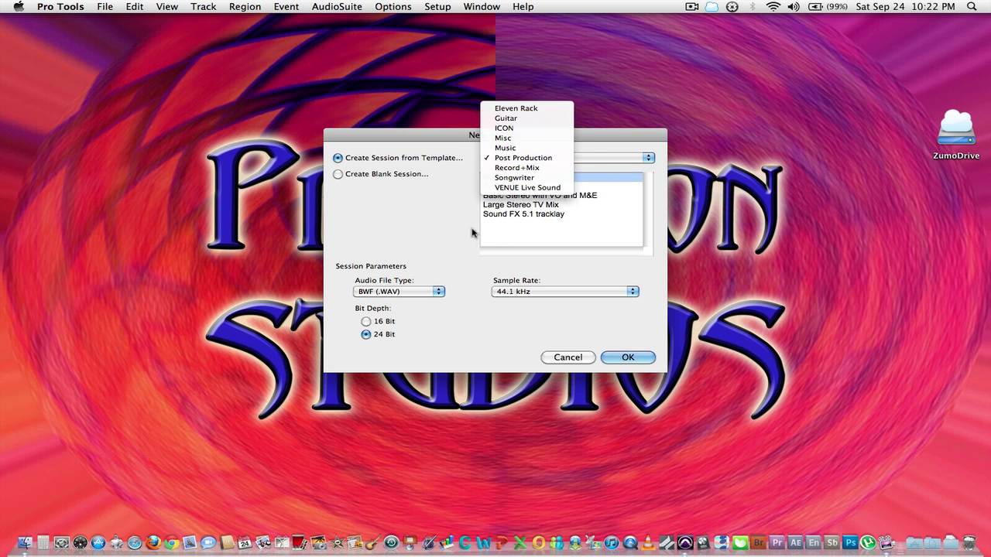
left_click(434, 245)
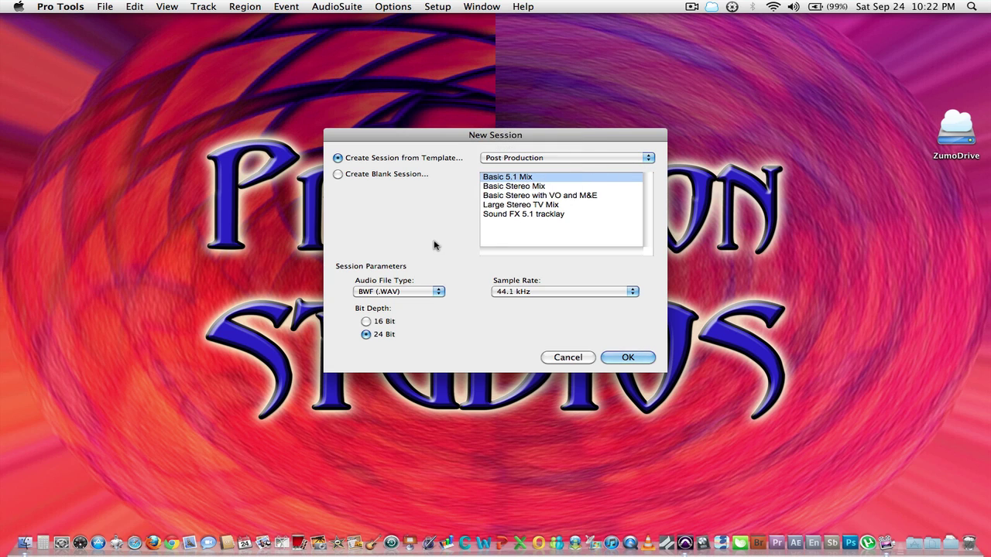
Switch back to a blank session and set the sample rate to 48 kHz
left_click(359, 177)
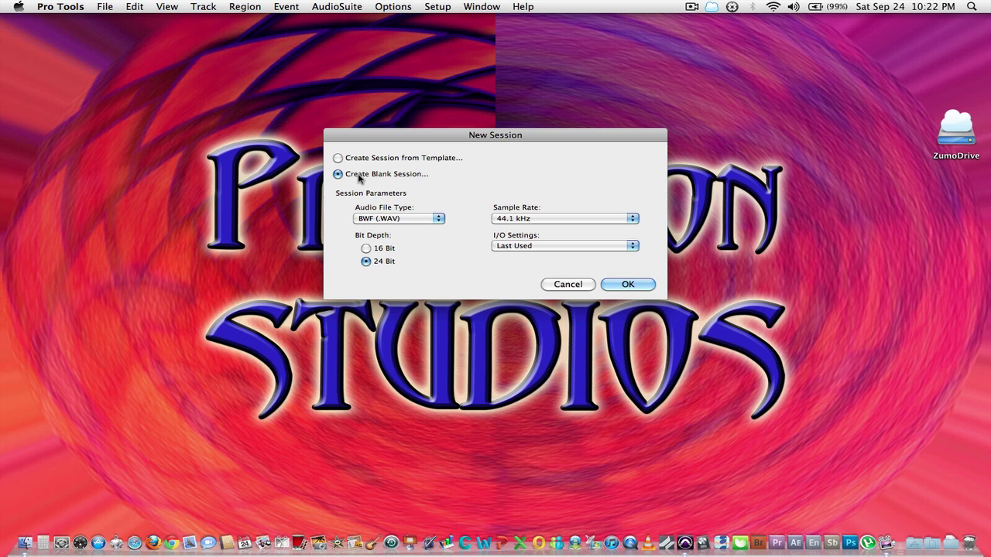
left_click(632, 221)
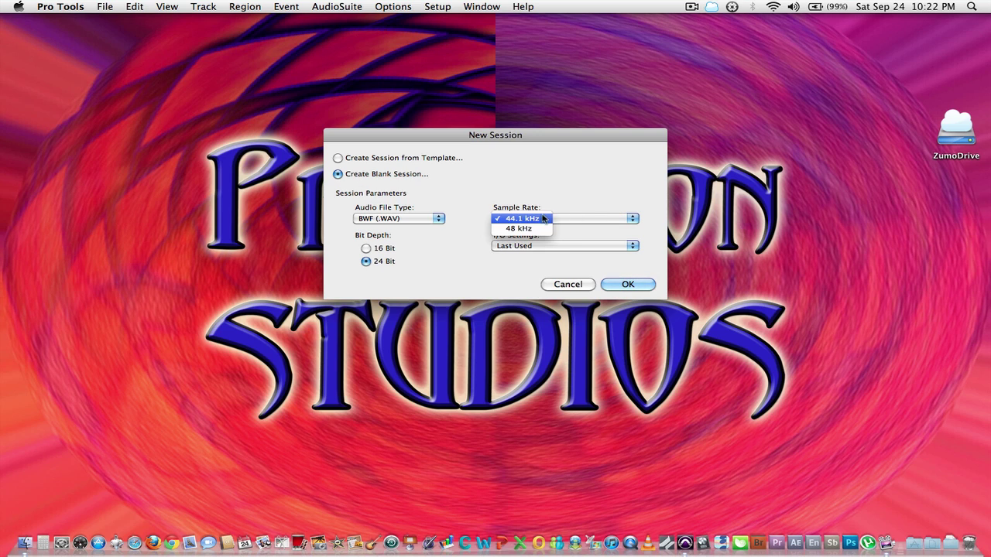
left_click(522, 229)
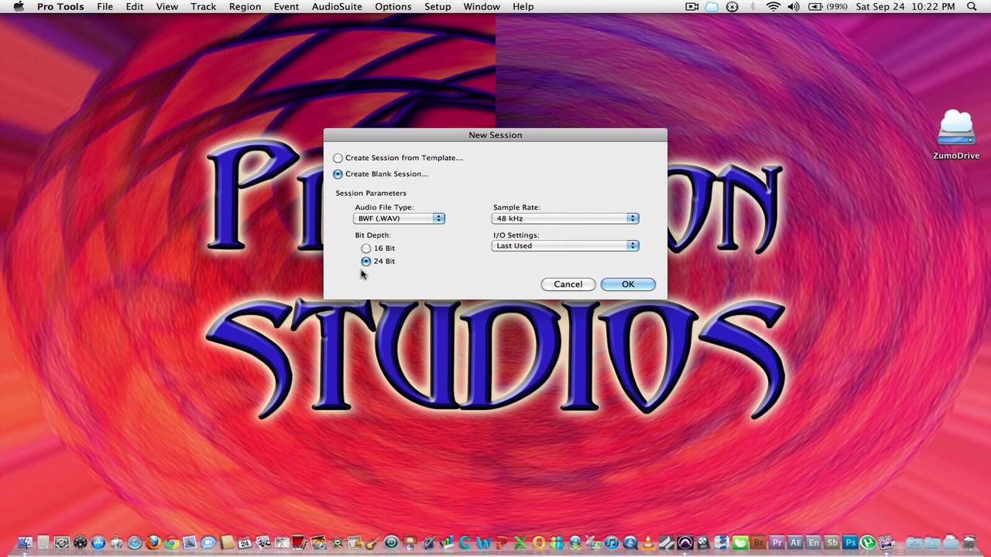
Name the session 'TEST 2' and save it in the TEST folder
left_click(628, 285)
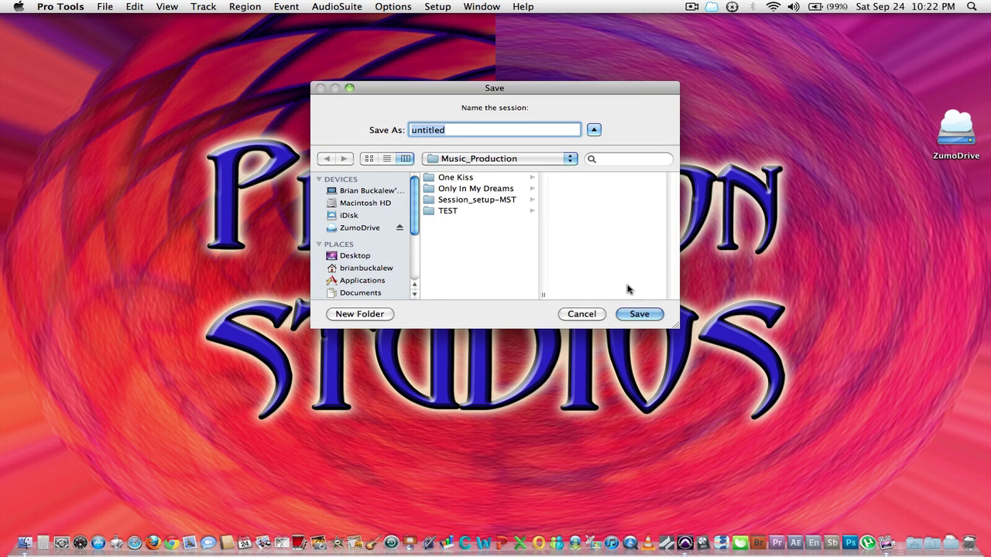
type("TEST")
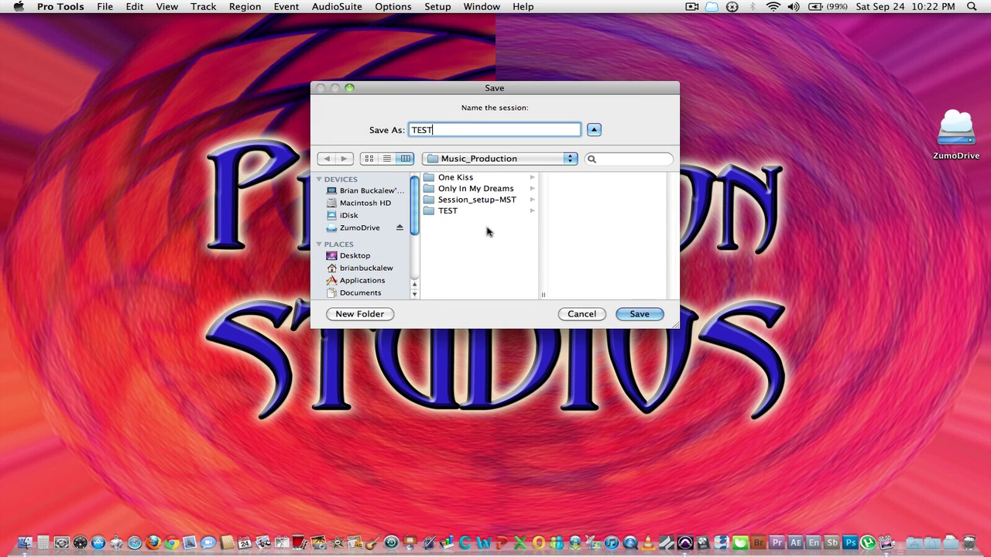
left_click(435, 215)
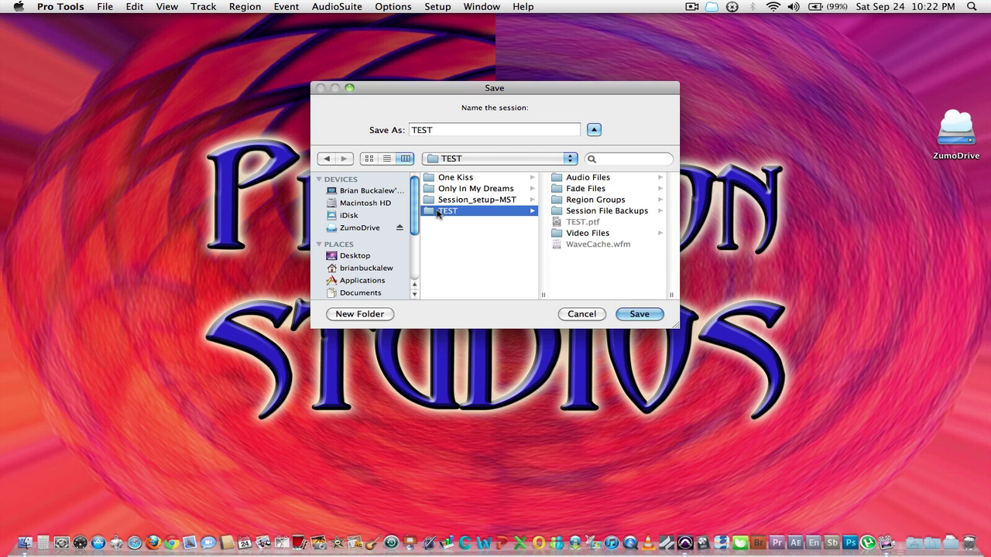
key("Tab")
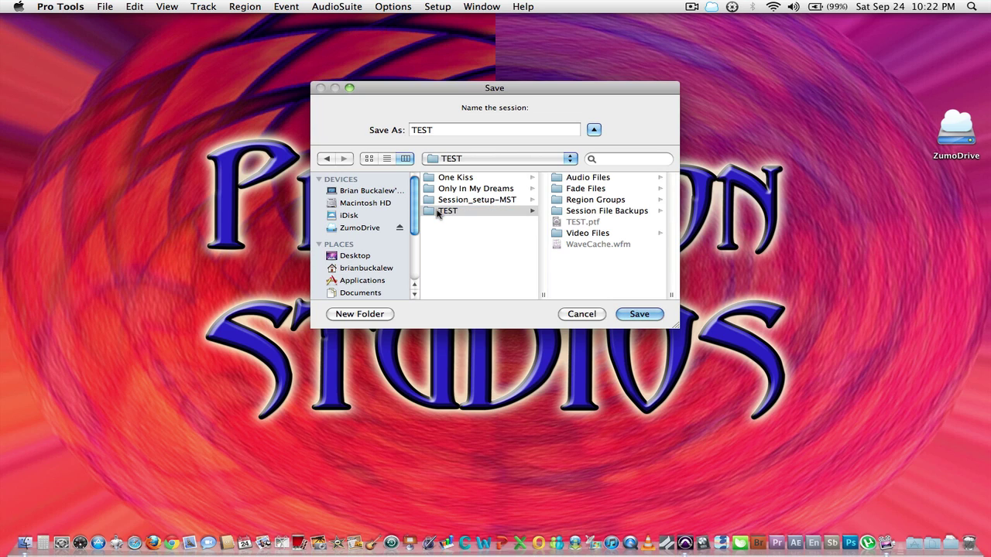
left_click(448, 132)
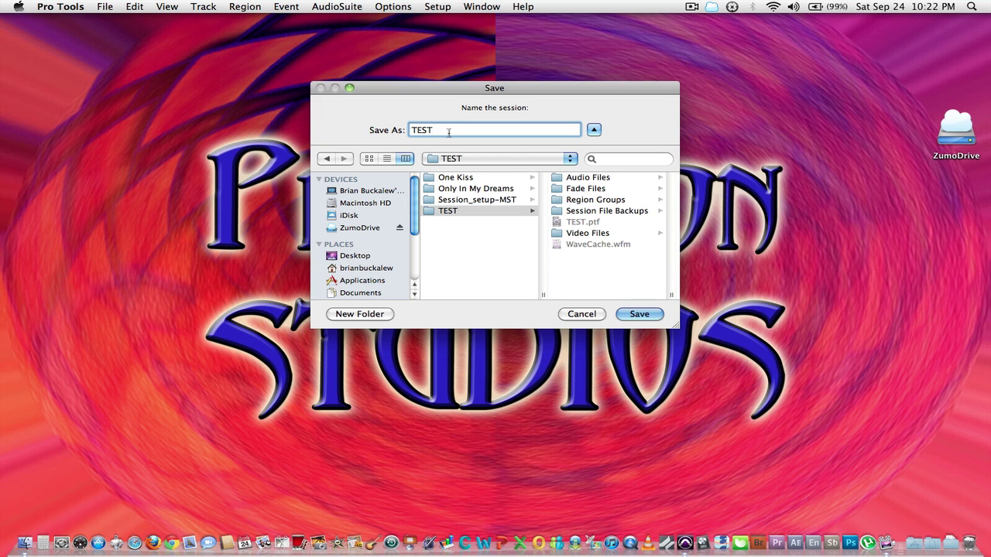
type("2")
left_click(638, 313)
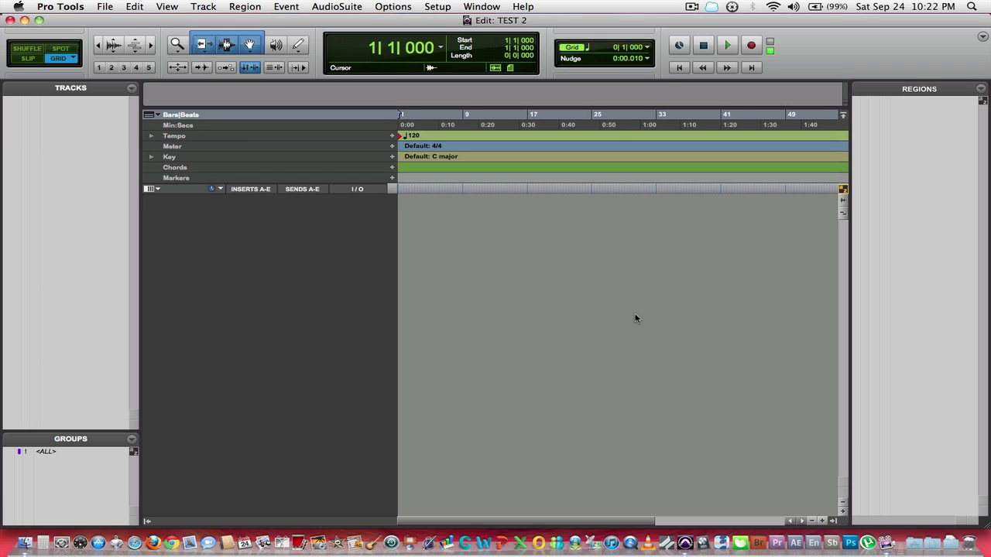
key("super+equal")
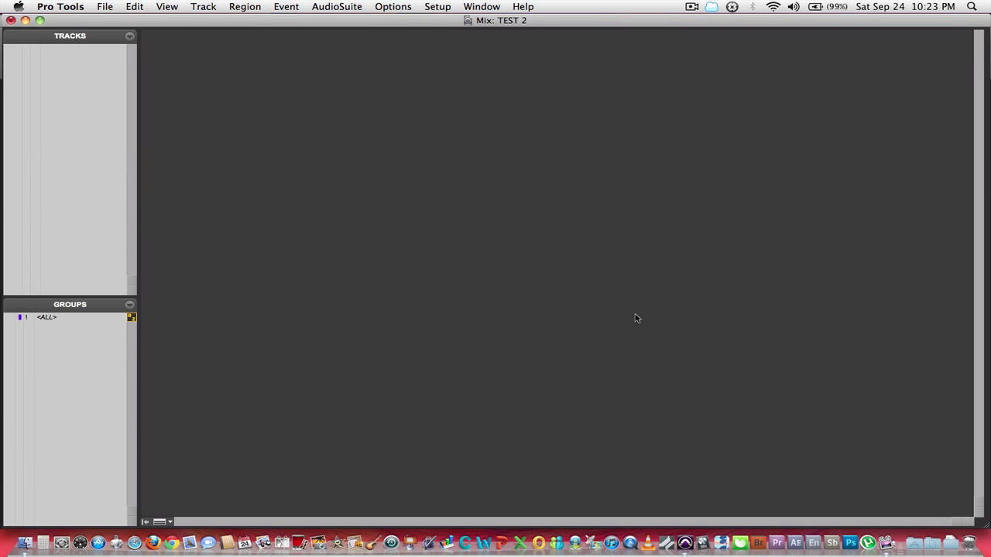
key("super+equal")
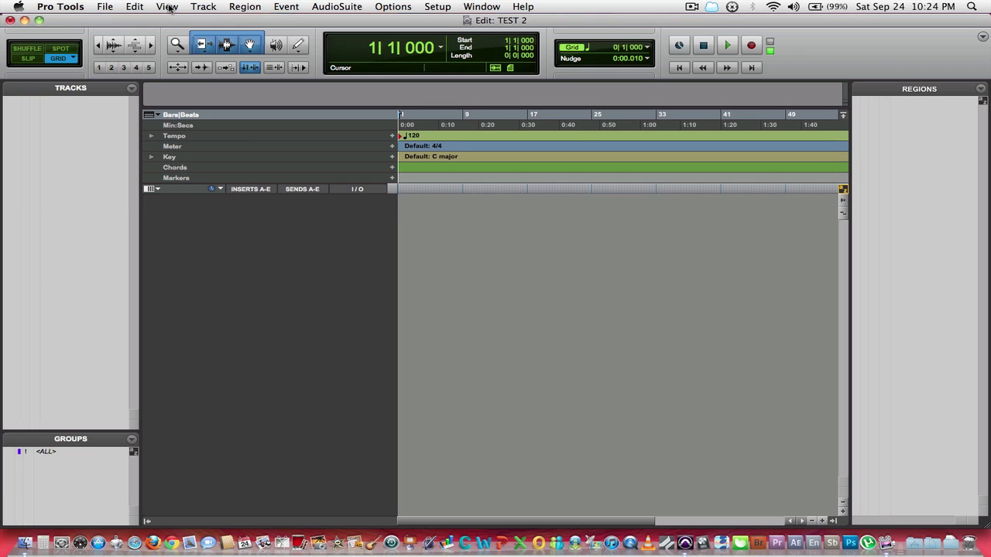
Set the New Tracks dialog to create 2 mono audio tracks timed in samples
left_click(205, 7)
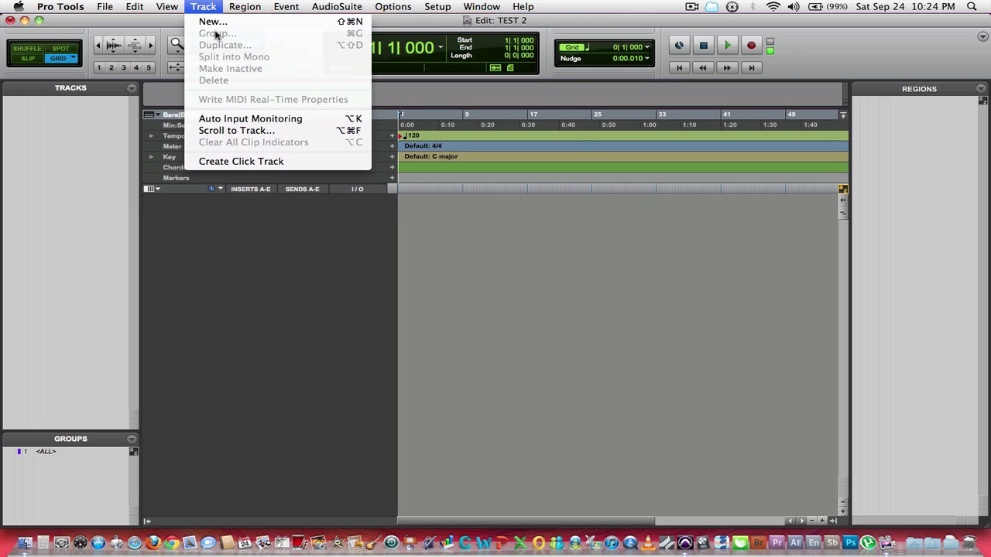
left_click(216, 29)
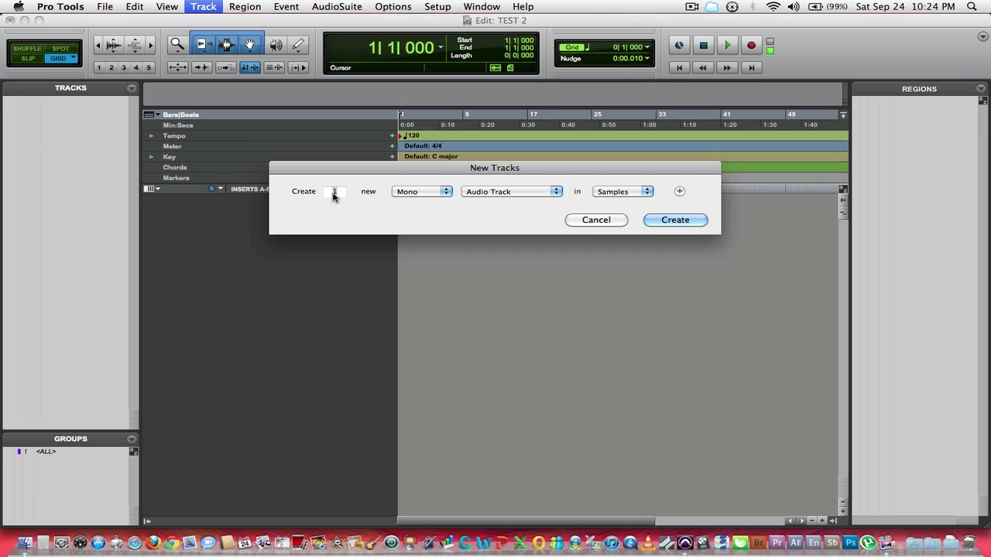
left_click(416, 194)
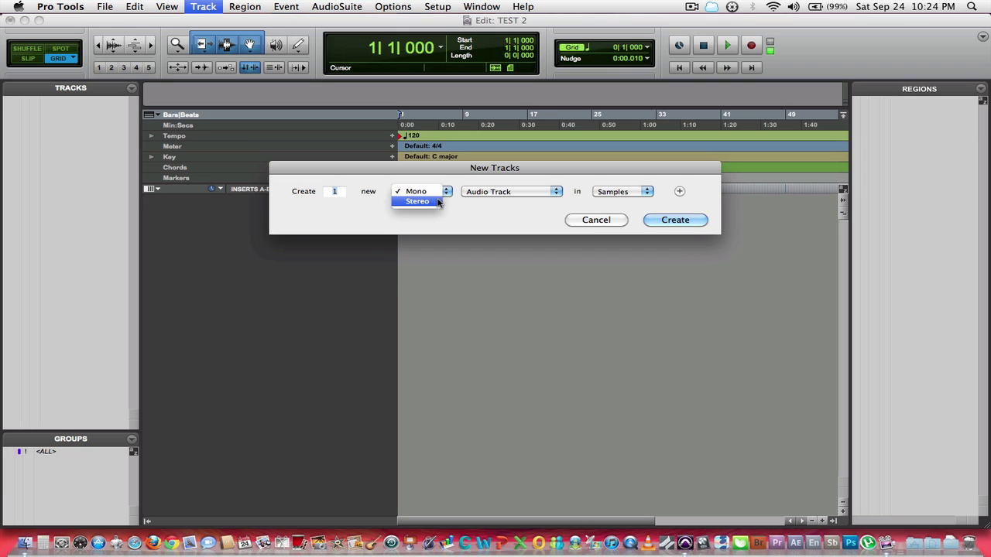
left_click(464, 216)
left_click(553, 193)
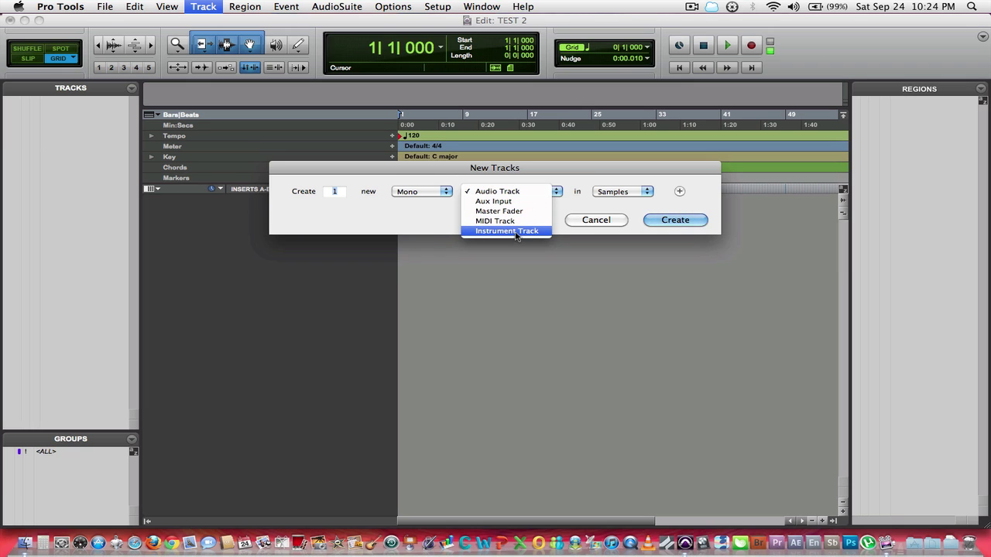
left_click(571, 205)
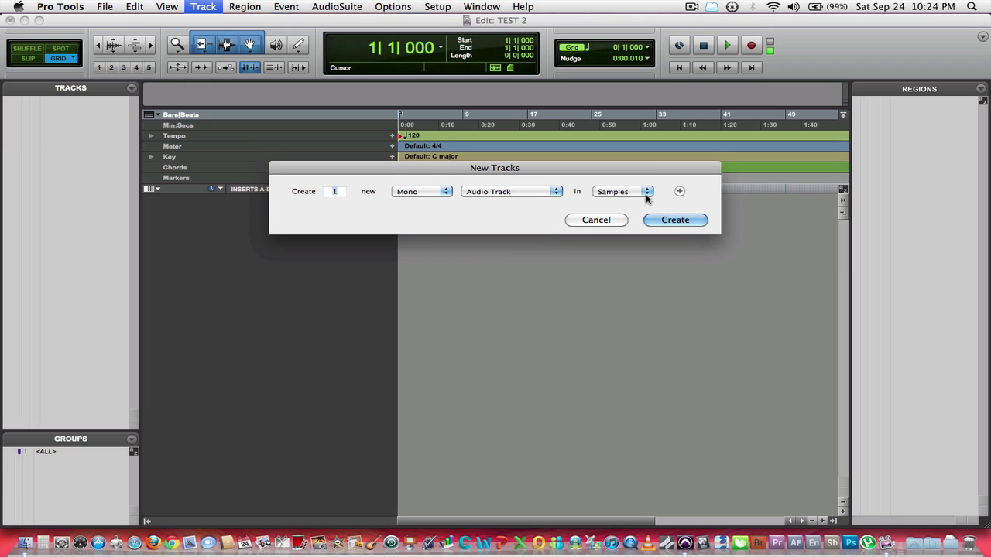
left_click(644, 191)
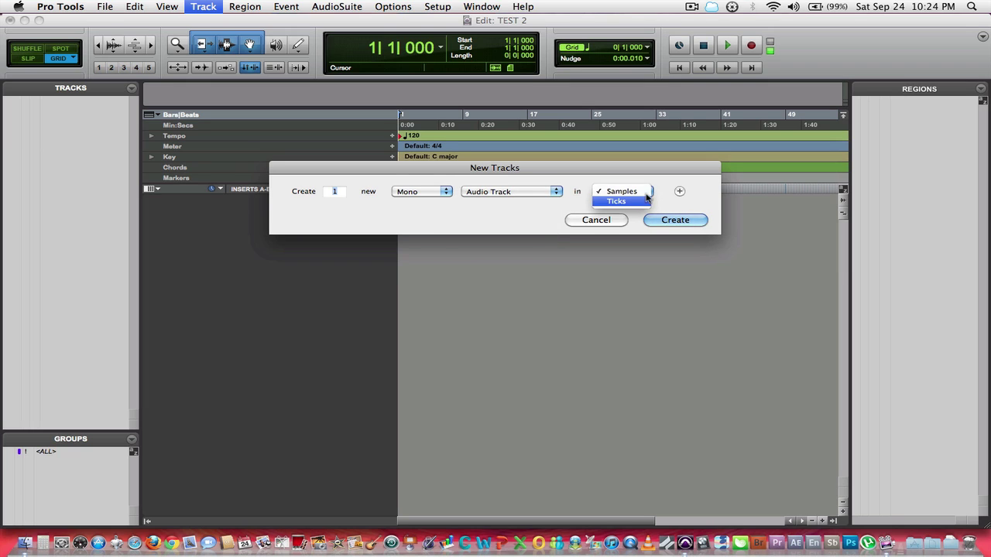
left_click(646, 191)
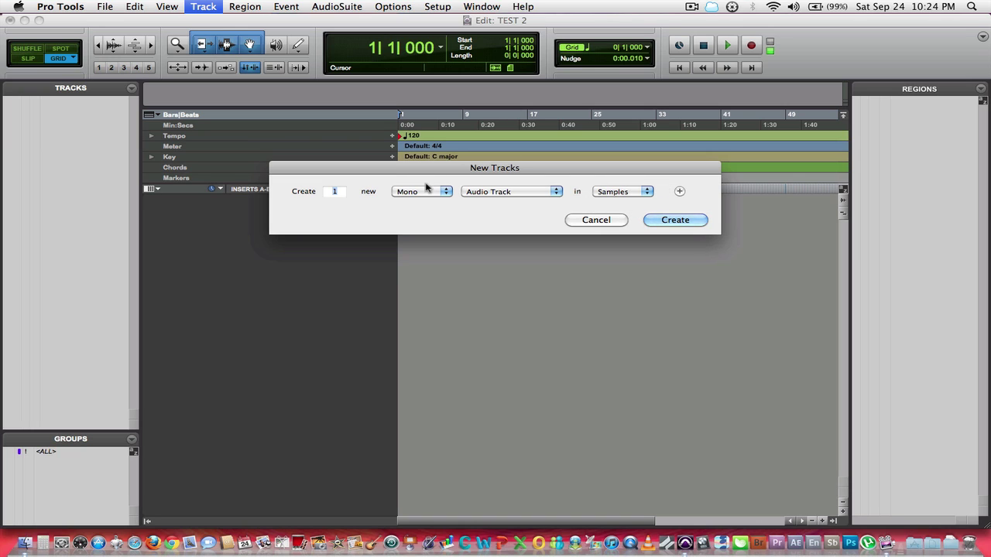
type("2")
Add extra rows for 2 stereo audio tracks and 2 Aux Input tracks
left_click(680, 192)
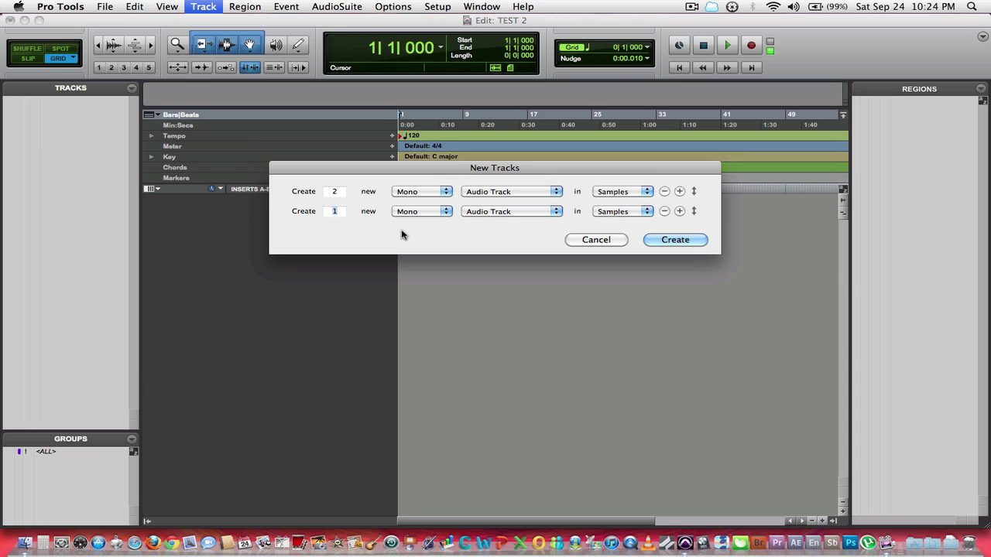
type("2")
left_click(452, 212)
left_click(418, 221)
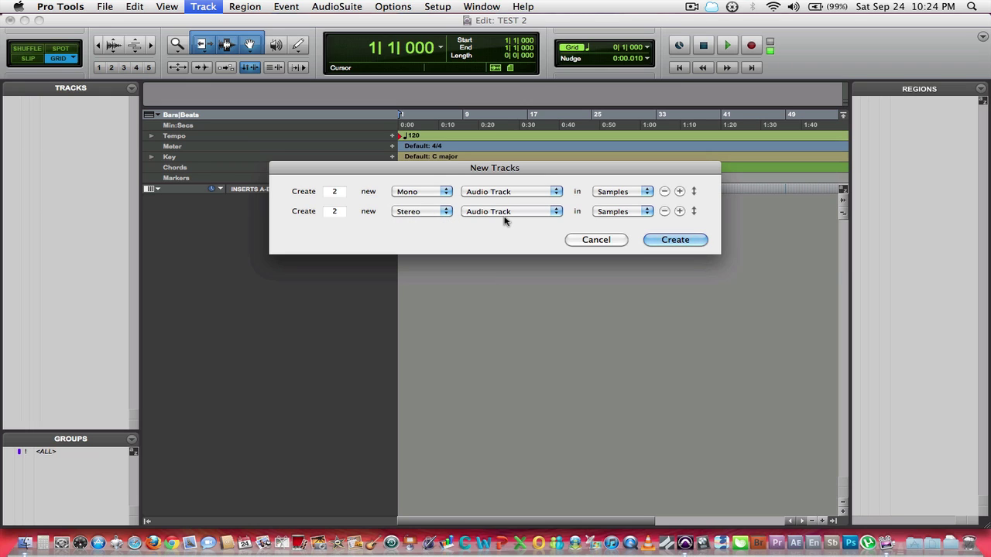
left_click(680, 211)
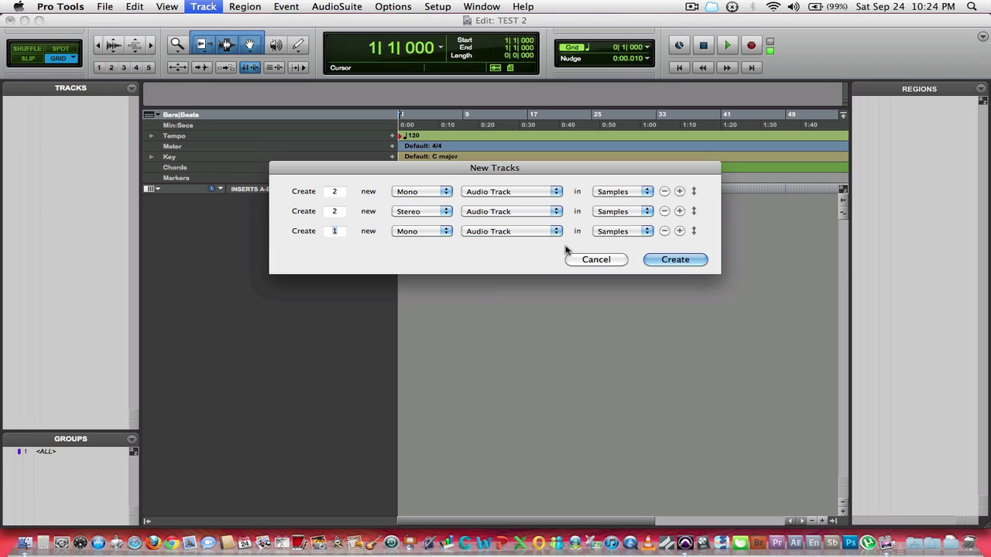
type("2")
left_click(555, 230)
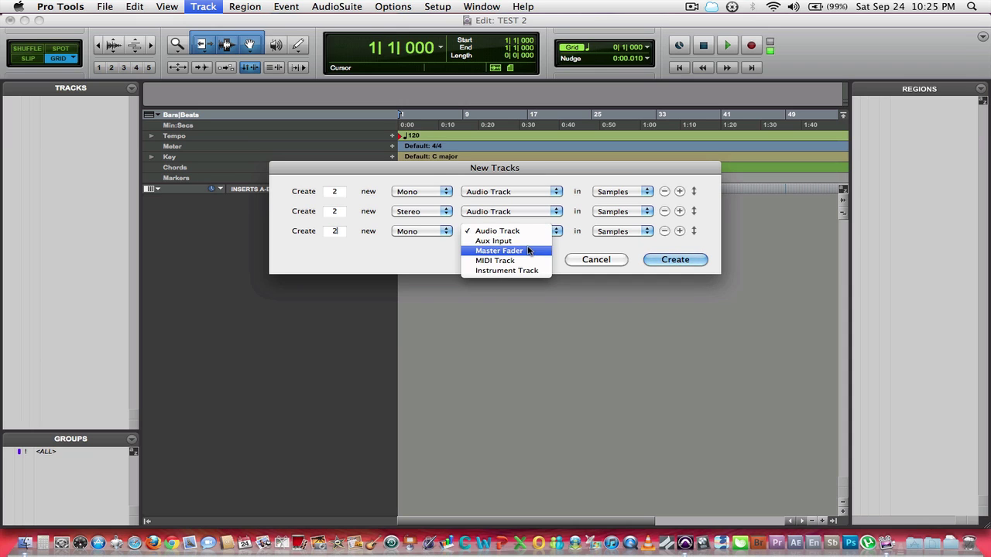
left_click(526, 241)
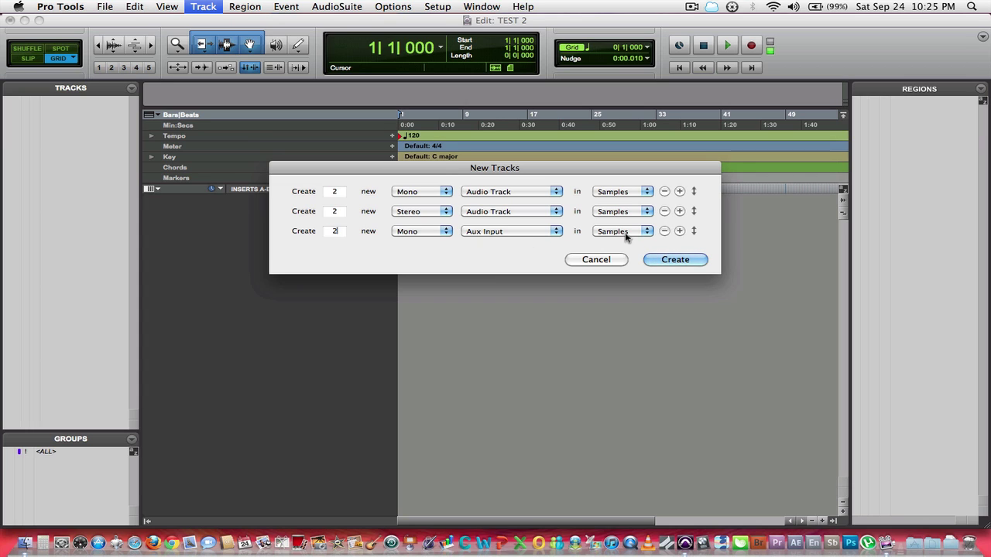
Add further rows for 2 MIDI tracks and stereo Instrument tracks
left_click(679, 231)
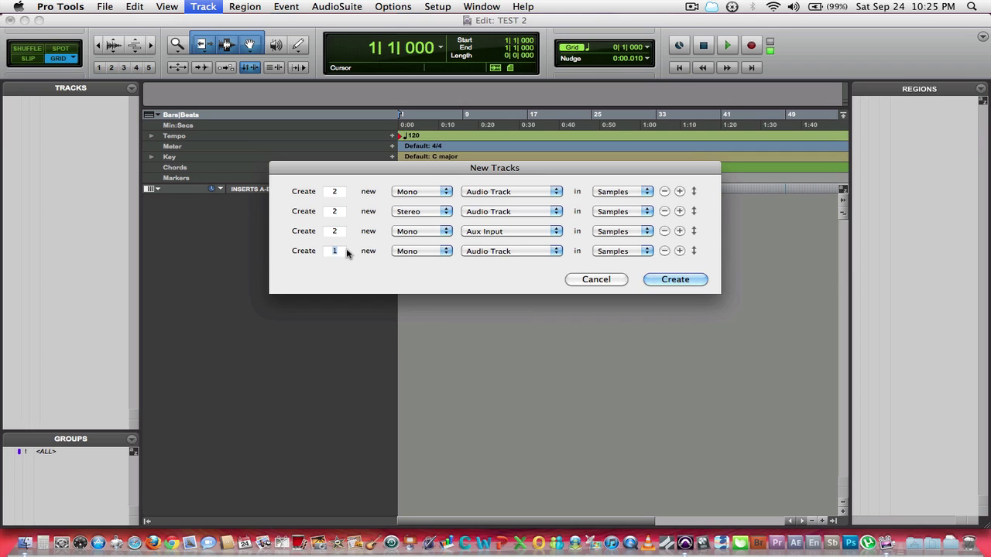
type("2")
left_click(538, 258)
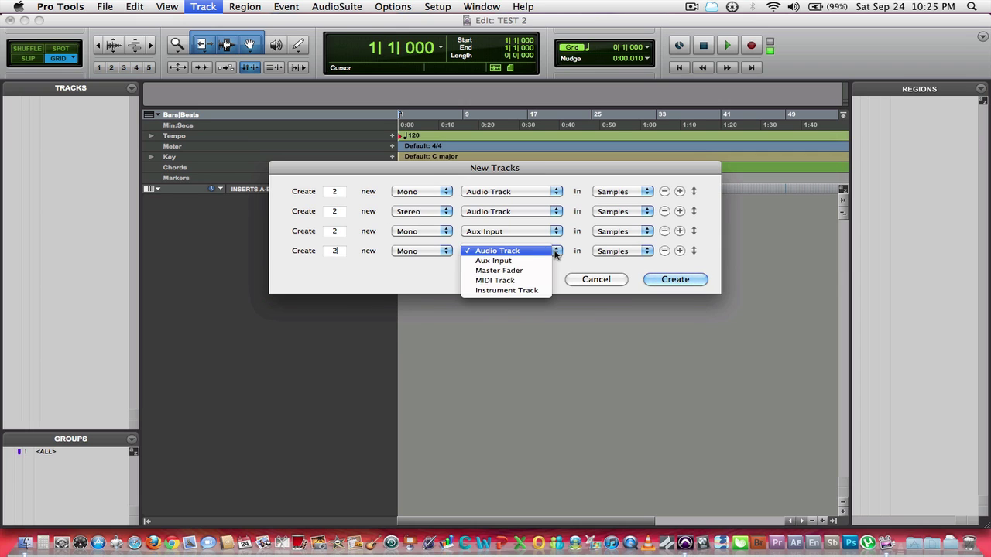
left_click(515, 282)
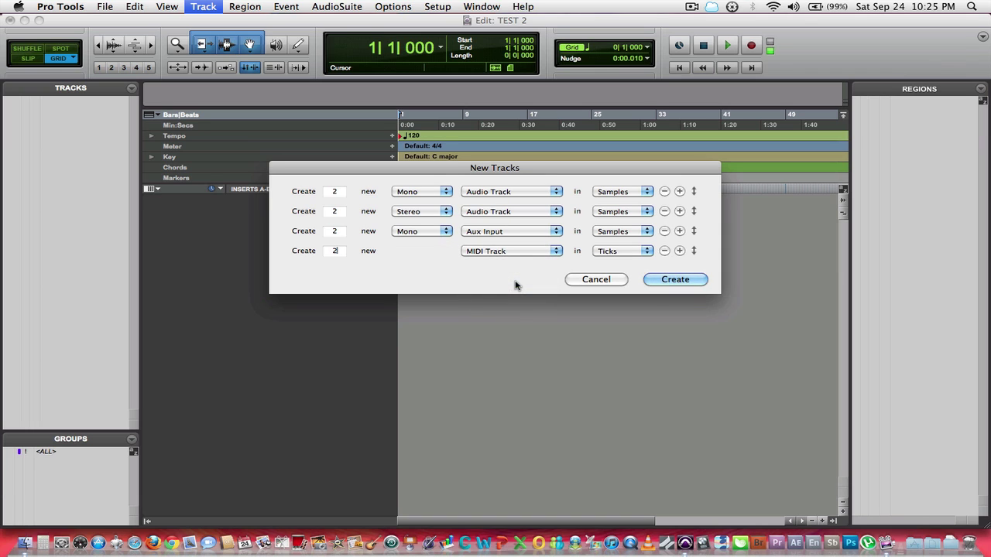
left_click(680, 250)
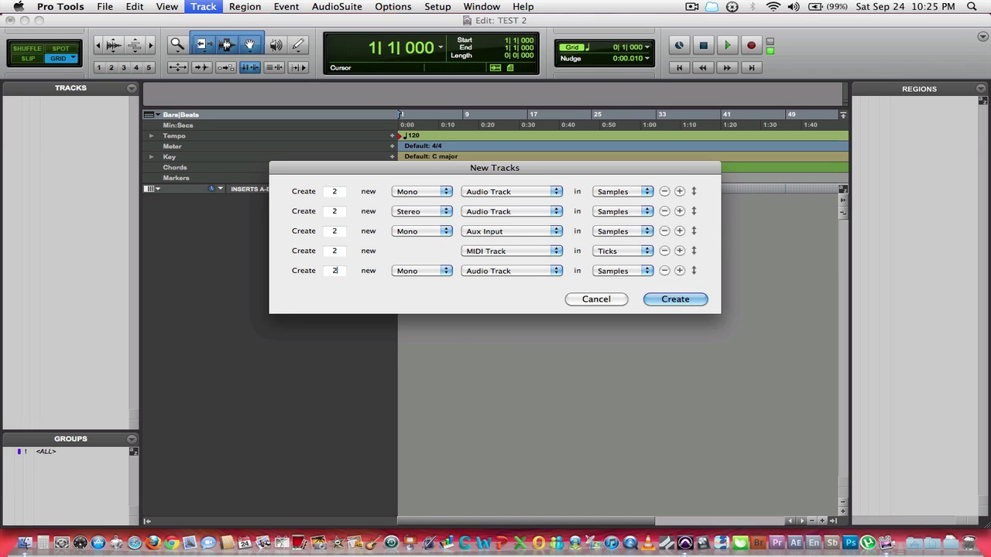
left_click(555, 271)
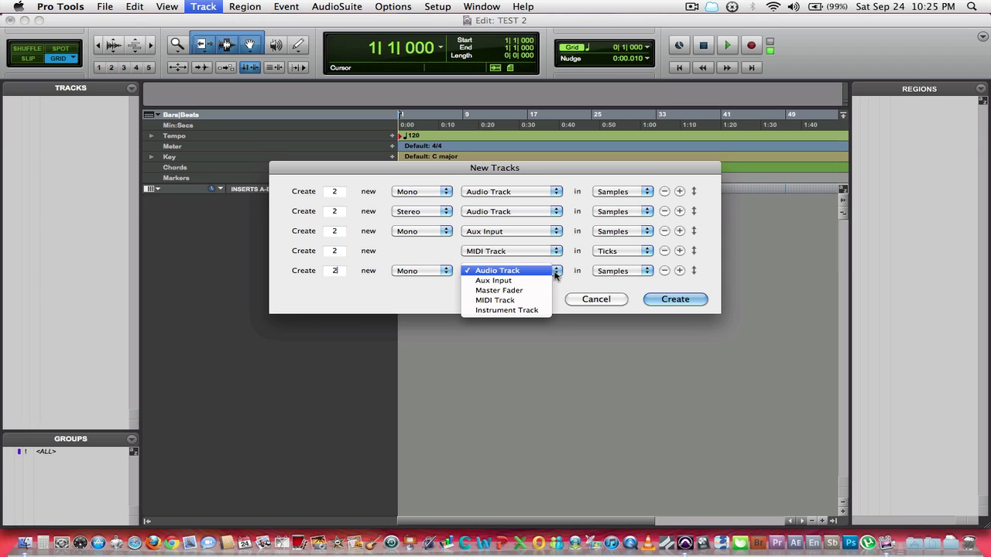
left_click(531, 311)
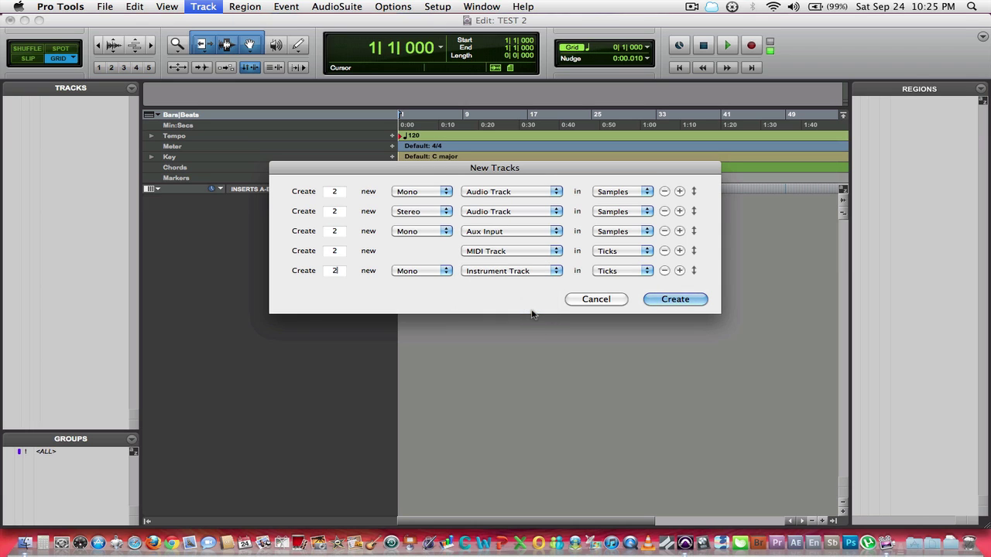
left_click(447, 271)
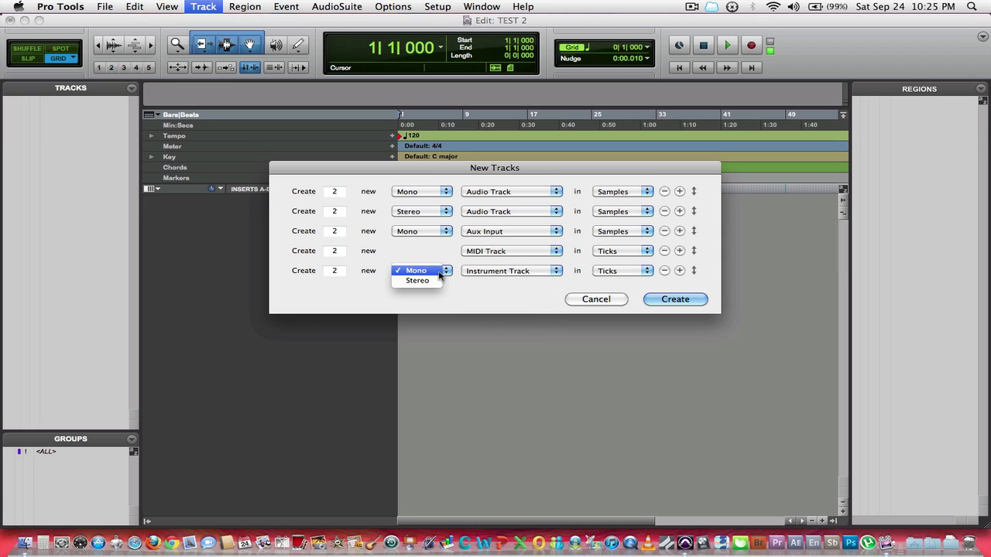
left_click(426, 280)
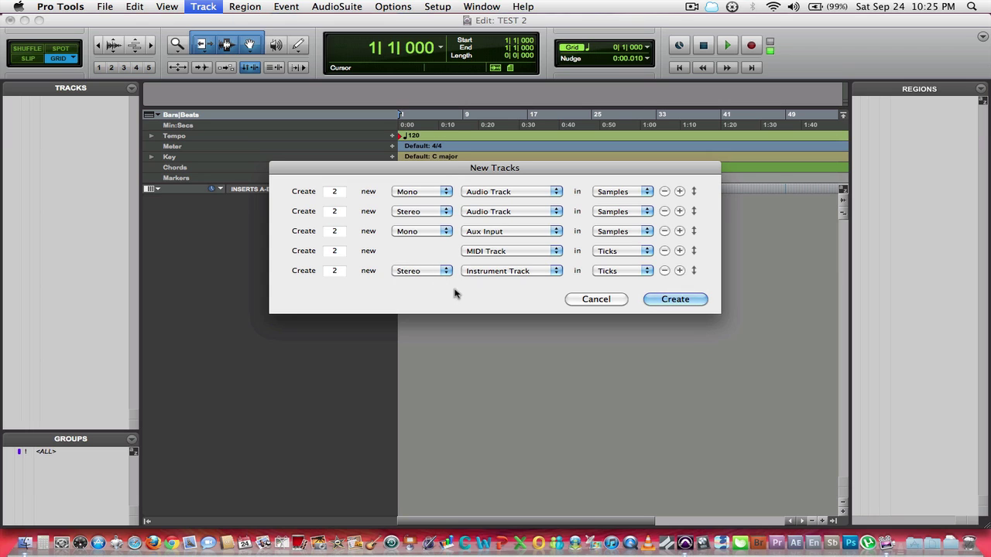
Remove the extra rows and create just 1 mono audio track
left_click(664, 270)
left_click(664, 251)
left_click(664, 231)
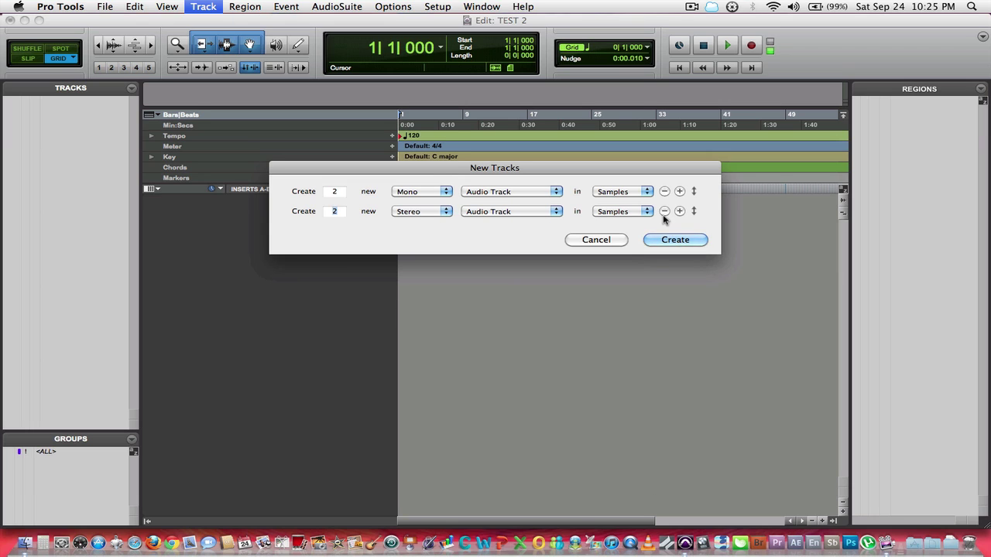
left_click(664, 211)
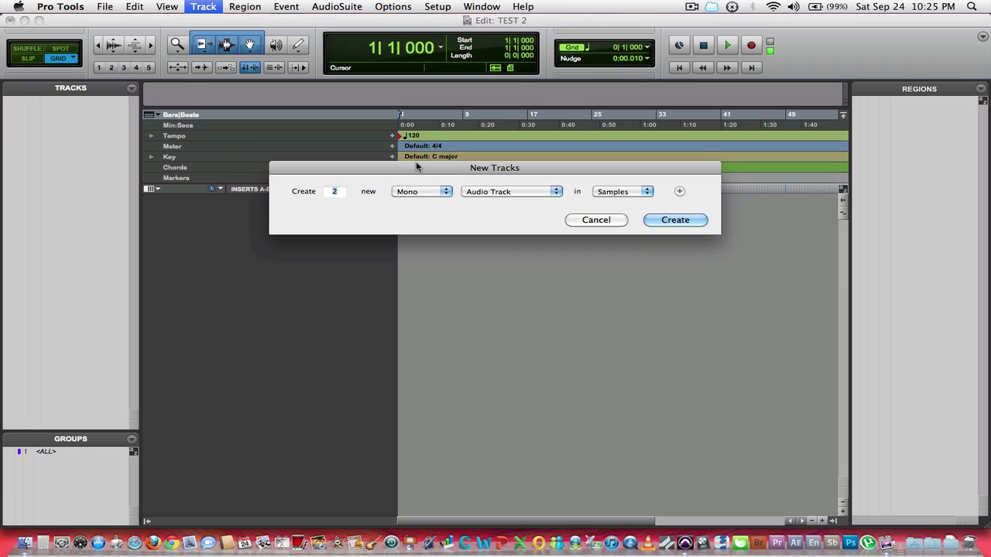
type("1")
left_click(674, 220)
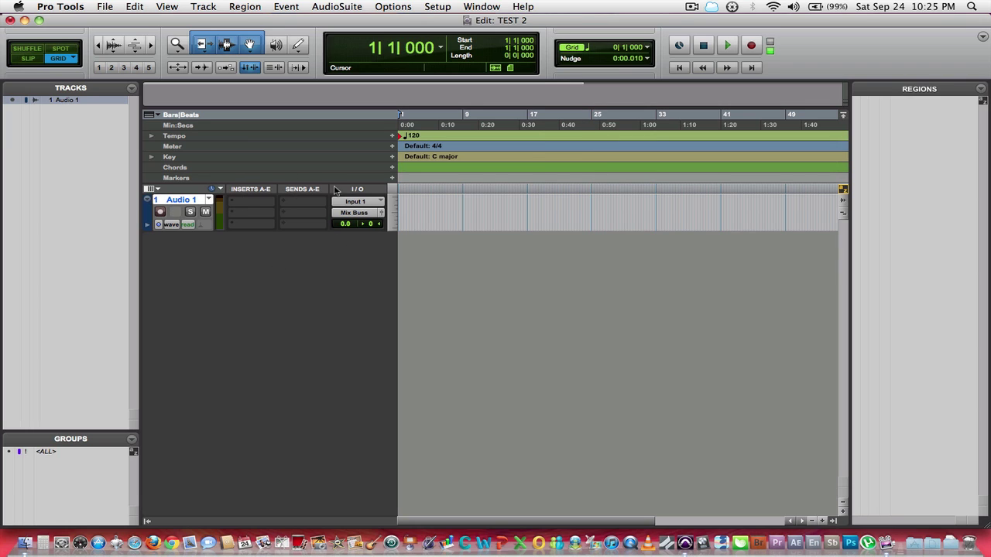
Set the Audio 1 track's input to Input 2 (Mono), leaving the output on Mix Buss
left_click(382, 202)
mouse_move(384, 202)
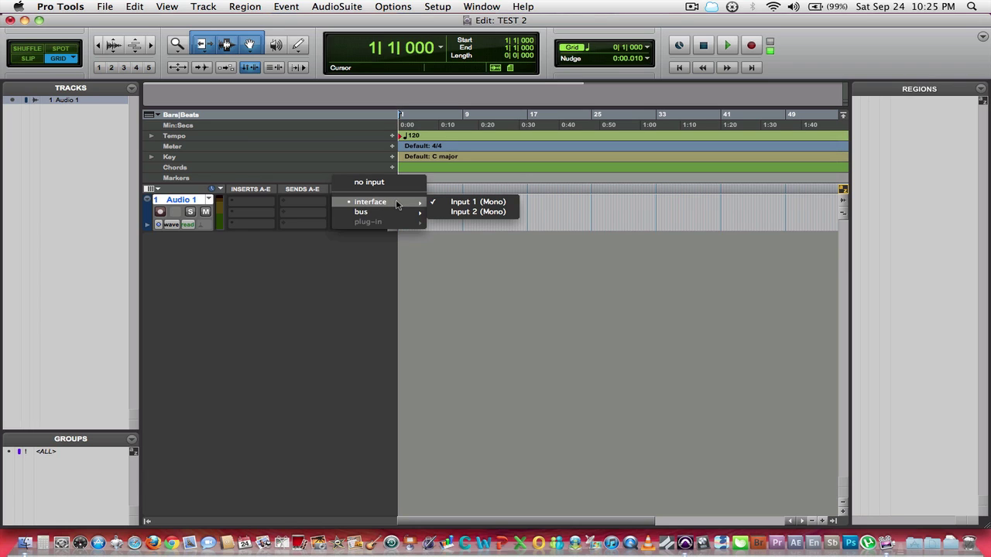
left_click(457, 210)
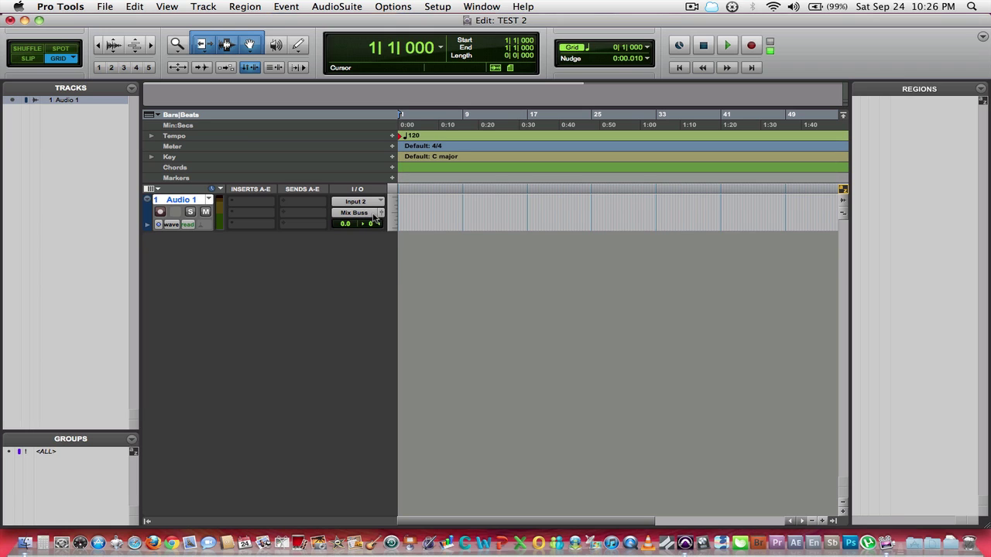
left_click(372, 216)
mouse_move(374, 224)
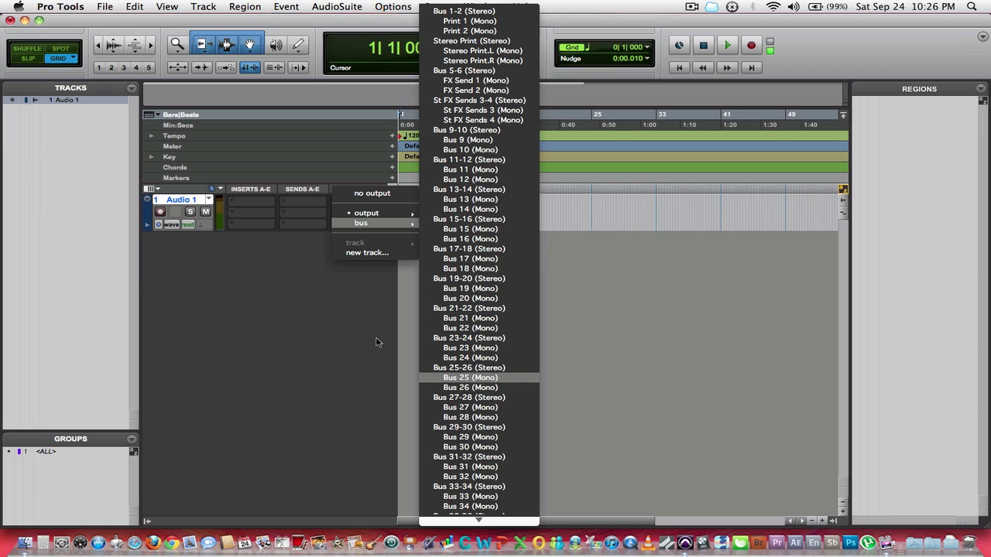
left_click(270, 314)
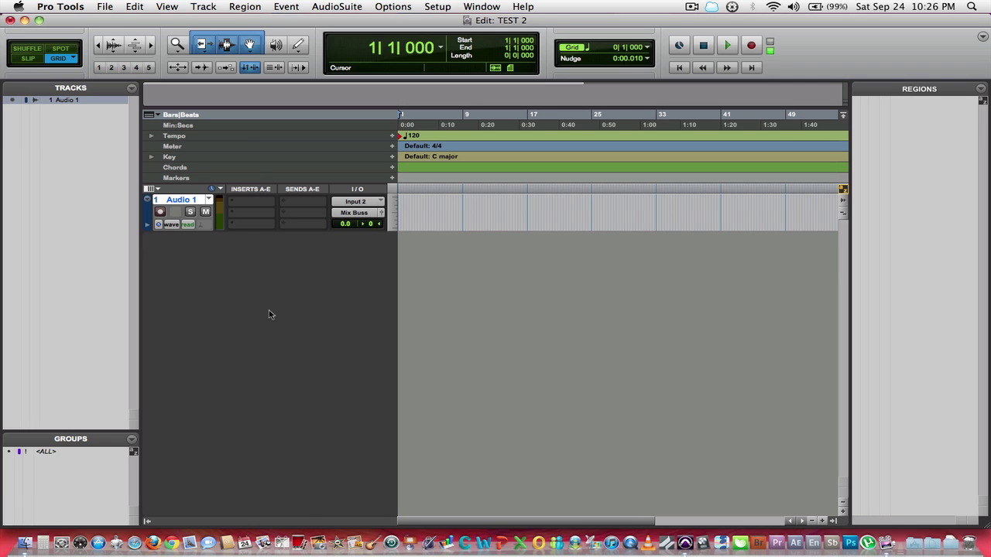
Record-enable the Audio 1 track and arm the transport Record button
left_click(161, 213)
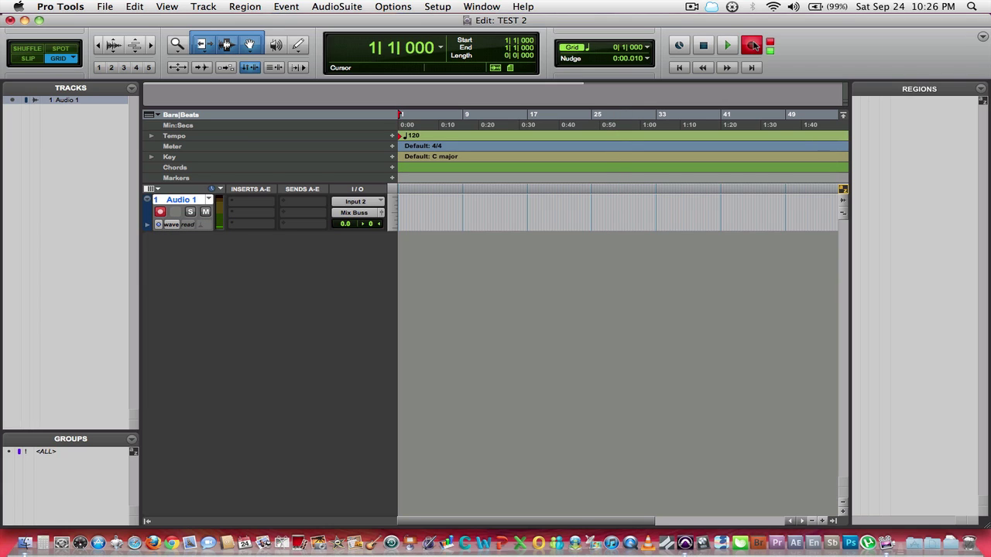
left_click(751, 44)
Rename Audio 1 to 'Bass' and switch to the Mix window with Cmd+=
double_click(179, 200)
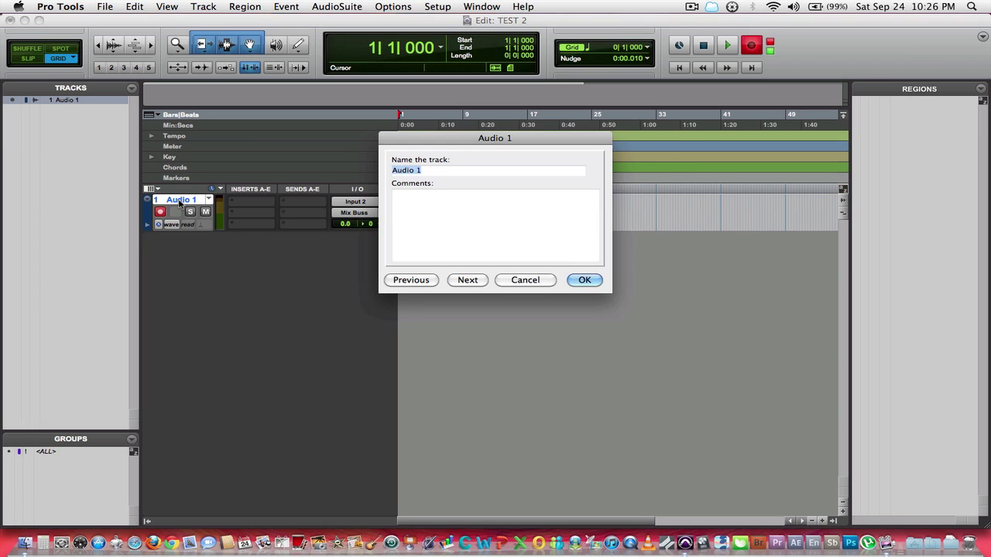
type("Bass")
left_click(572, 281)
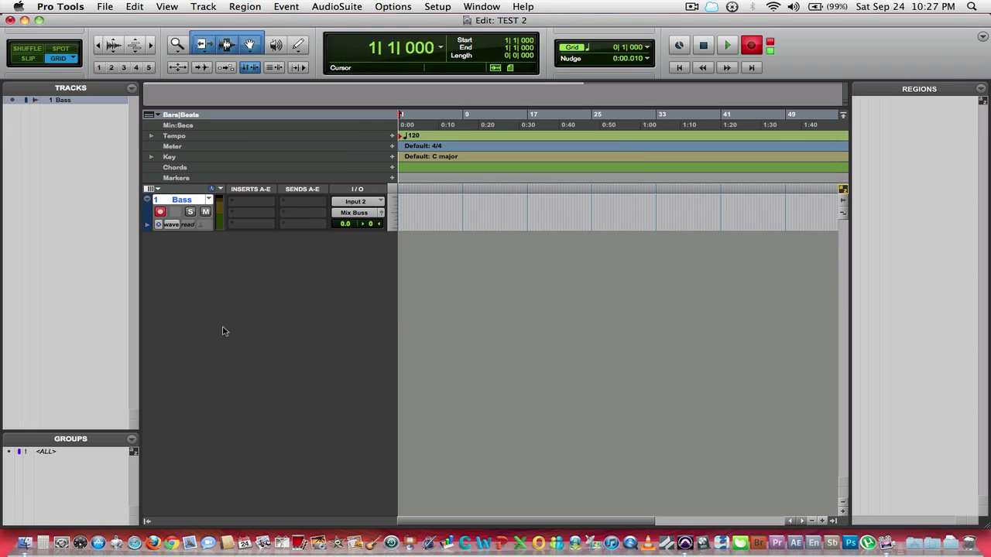
key("super+equal")
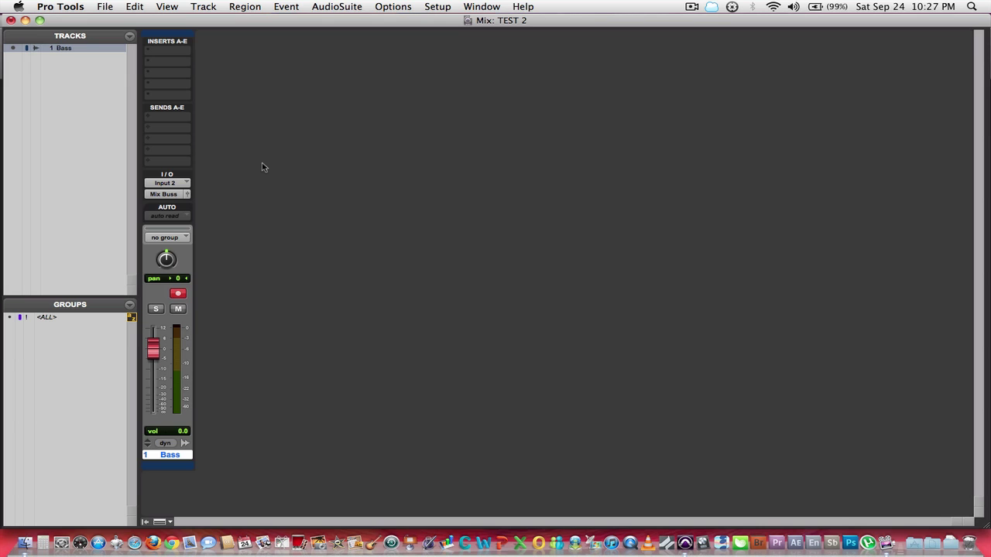
Return to the Edit window and record a short Bass_01 take
key("super+equal")
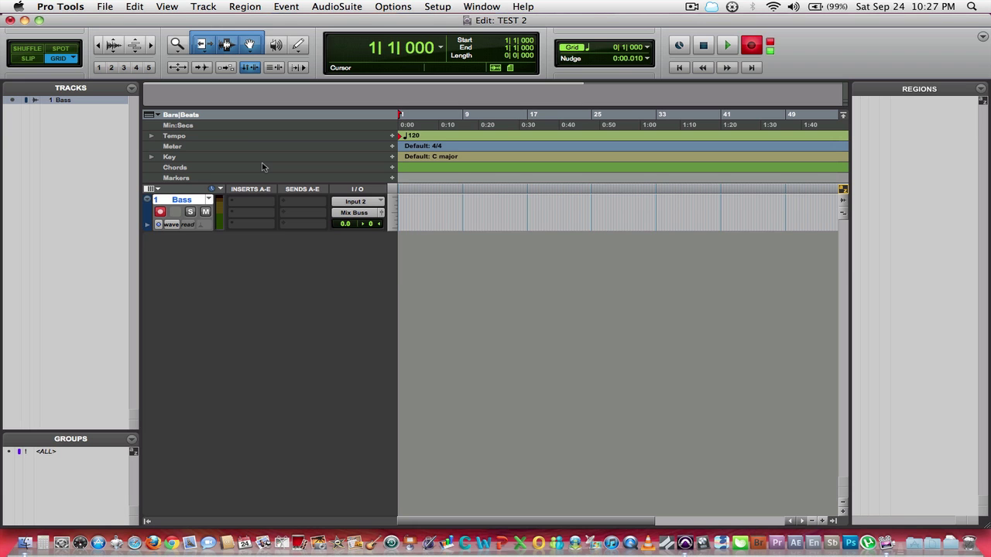
left_click(728, 47)
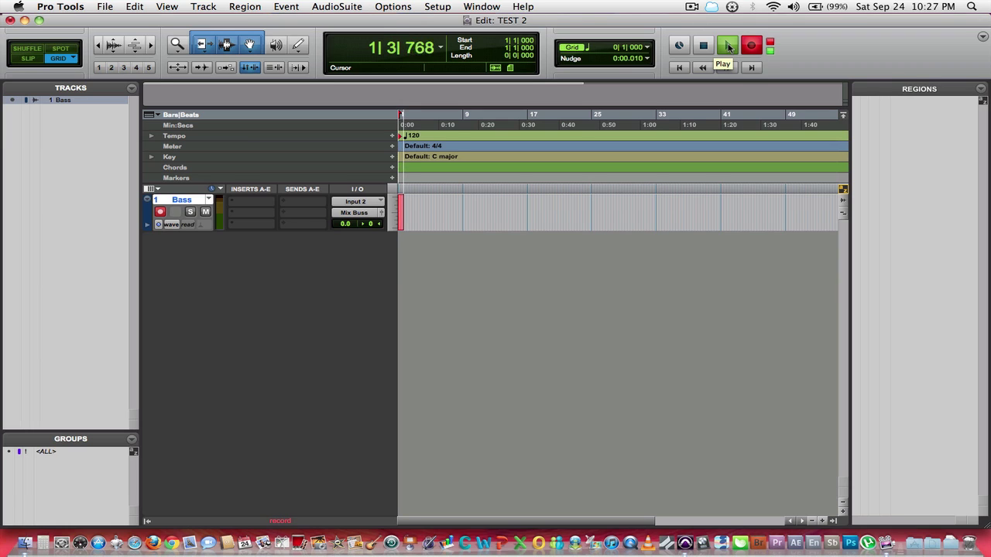
left_click(728, 47)
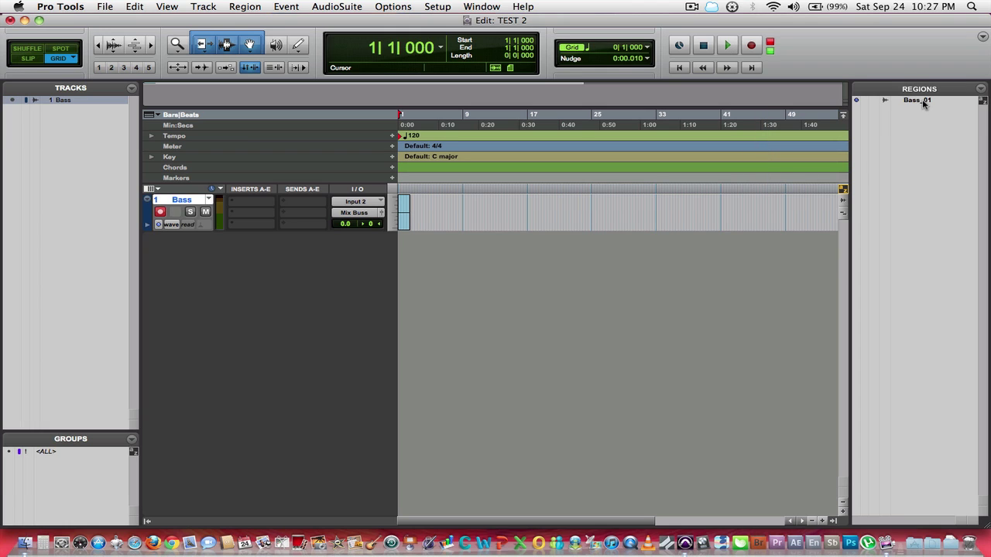
Add one new mono audio track and rename it 'Guitar'
left_click(203, 6)
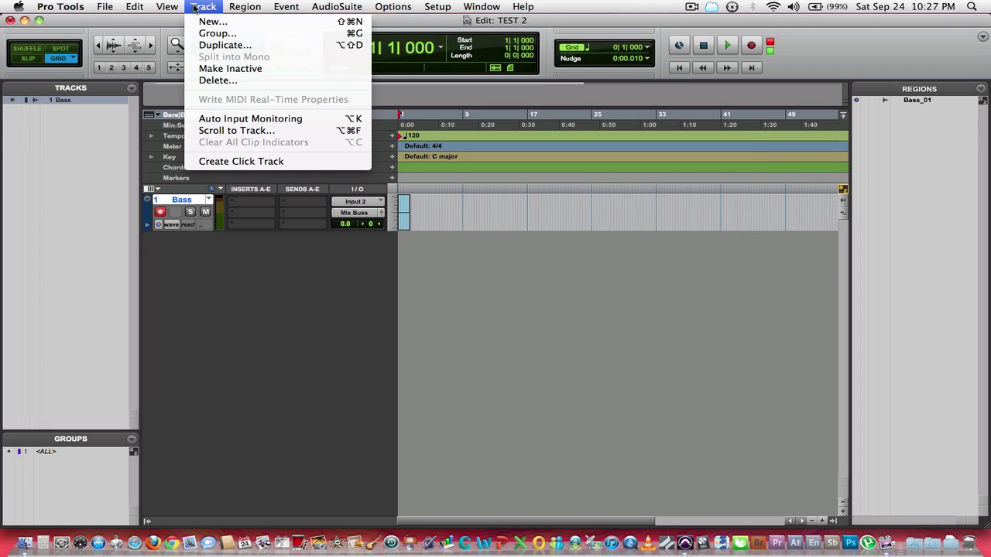
left_click(210, 20)
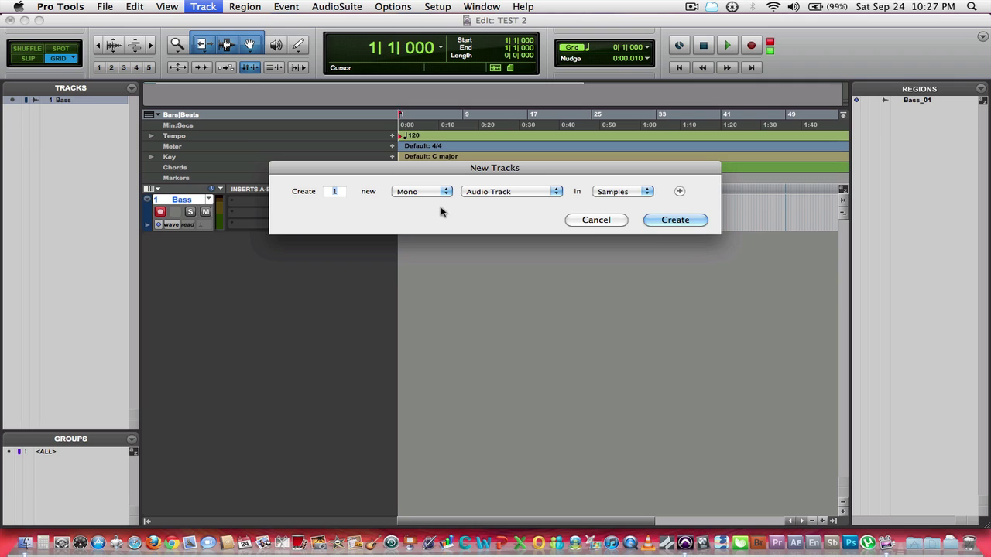
left_click(669, 220)
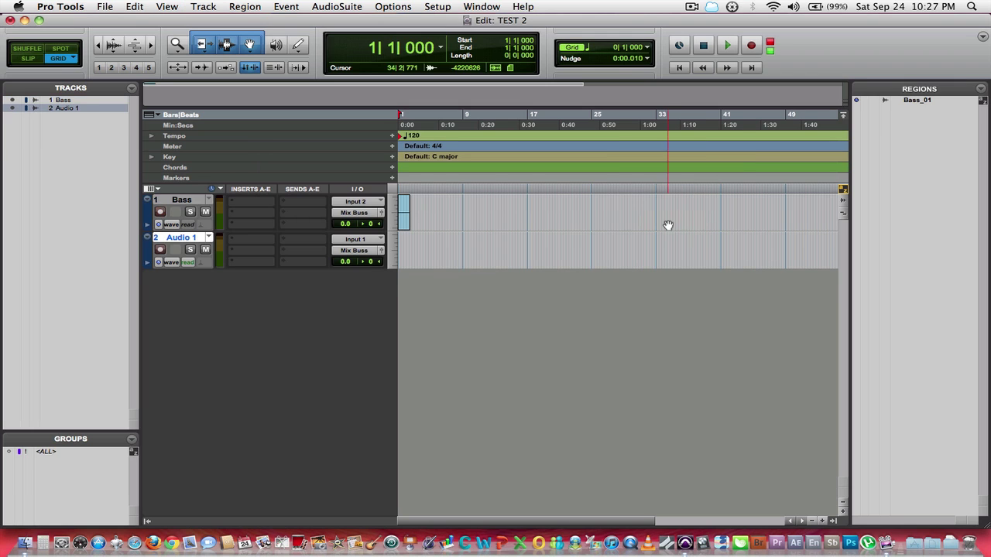
double_click(175, 237)
type("Guitar")
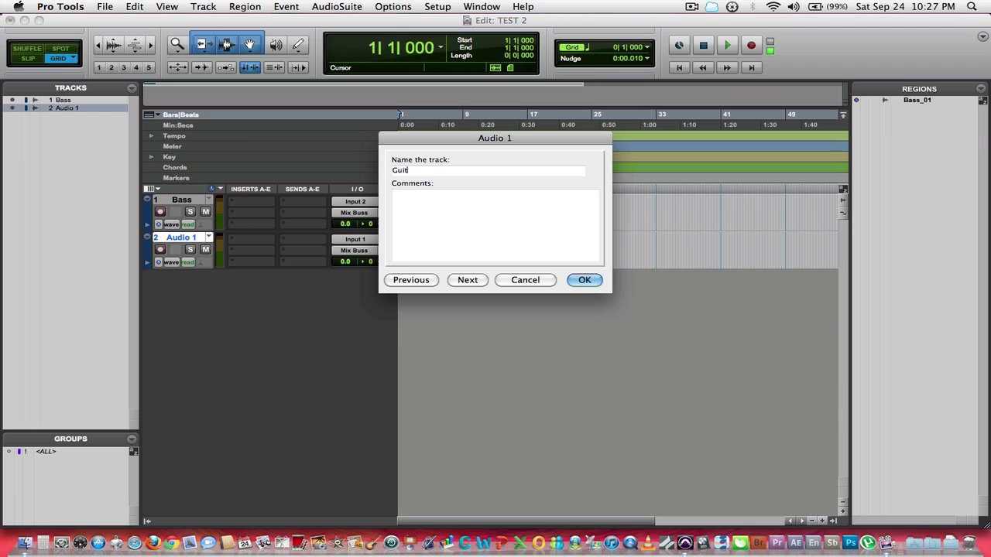
left_click(584, 279)
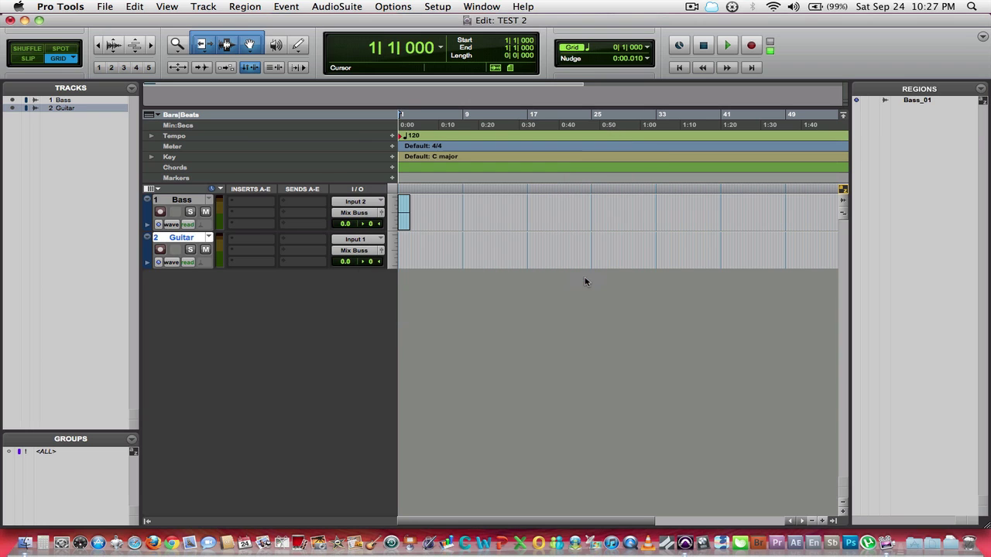
Record-arm the Guitar track and record a short Guitar_01 take
left_click(160, 249)
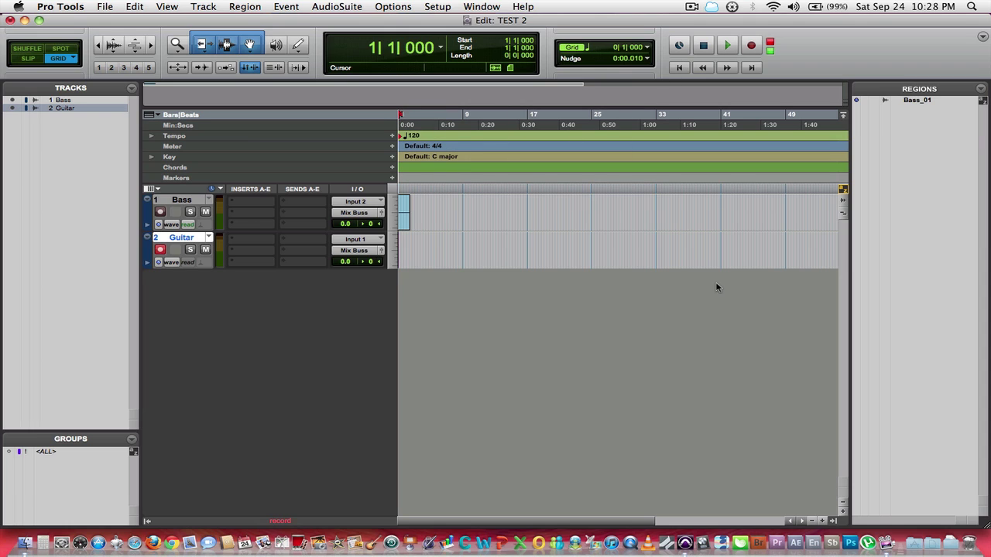
key("F12")
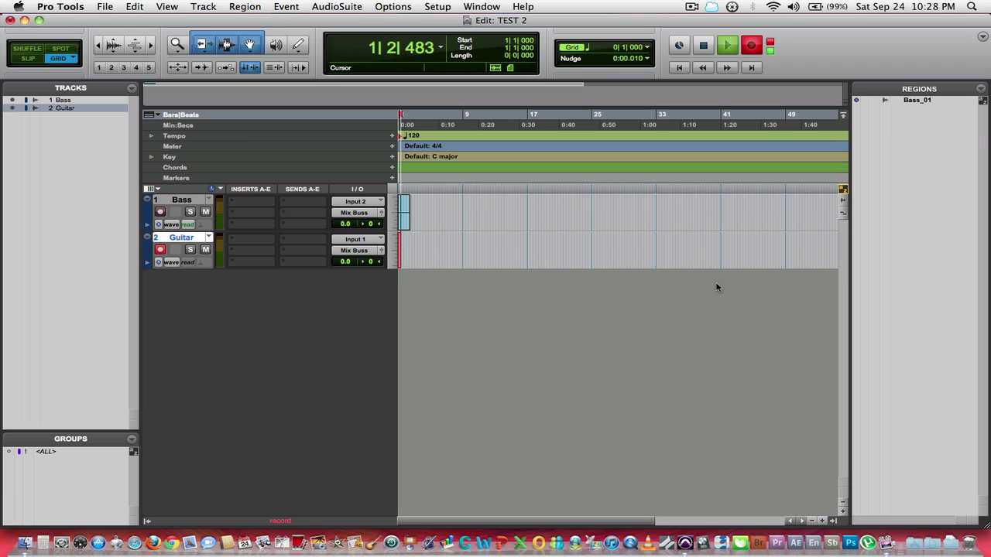
key("space")
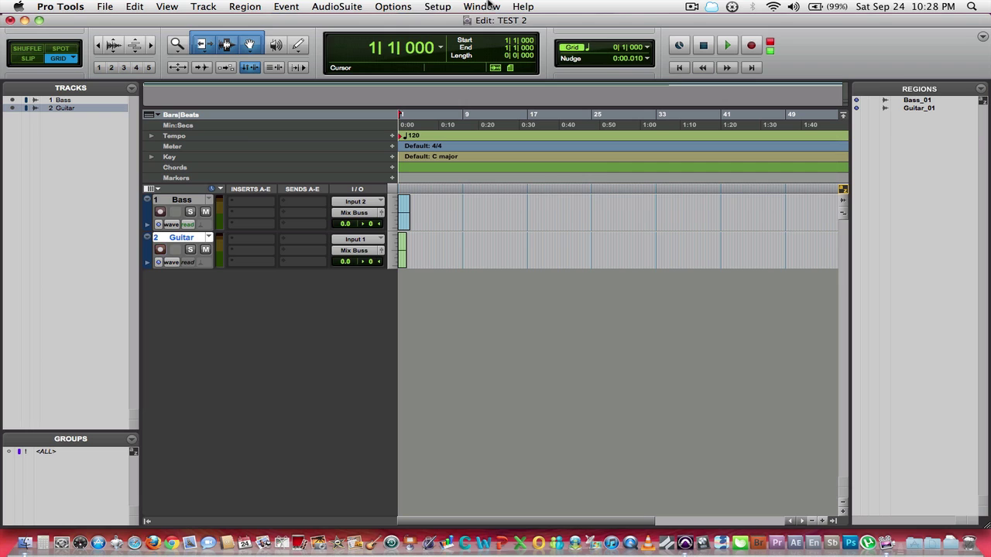
Review the Mbox Mini hardware settings, keeping Clock Source Internal, then reopen the Setup menu
left_click(437, 8)
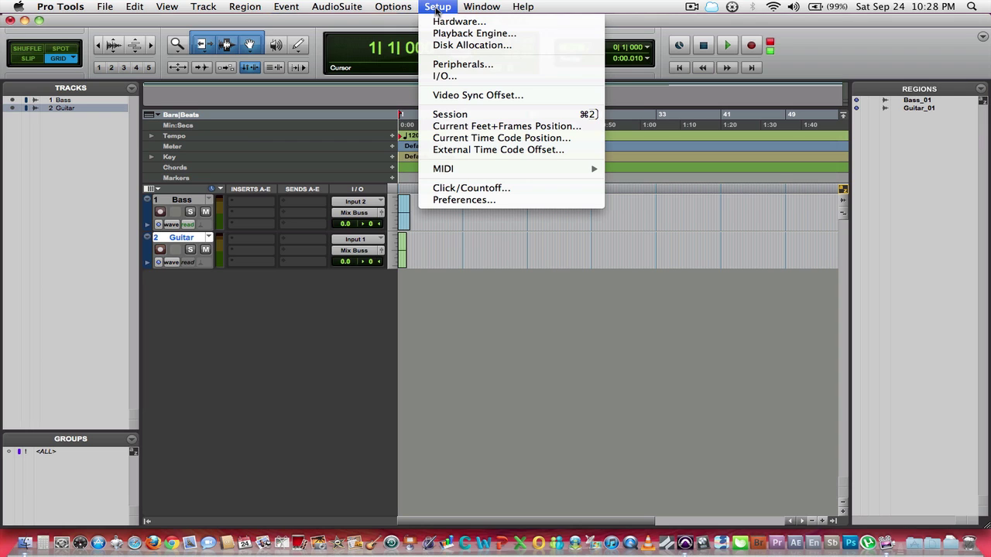
left_click(444, 22)
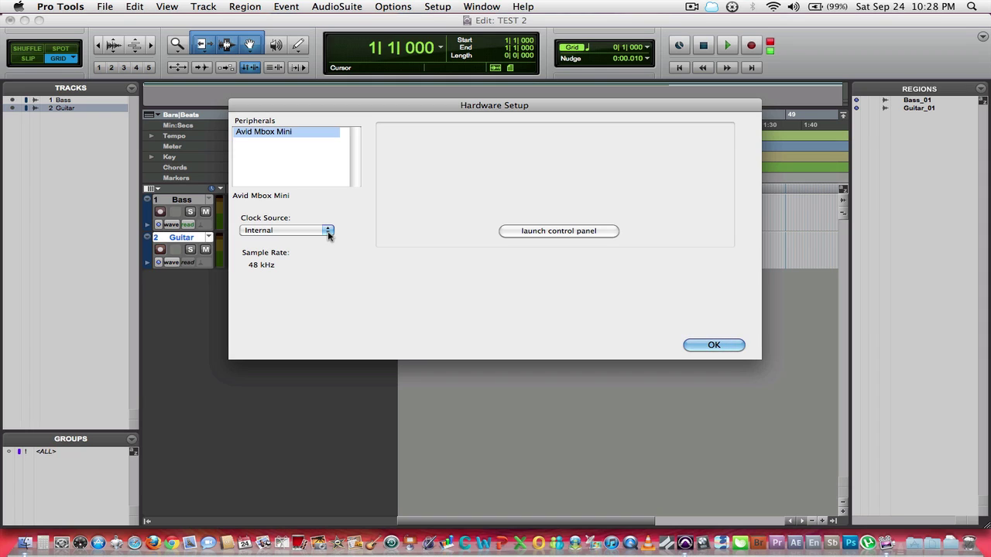
left_click(328, 235)
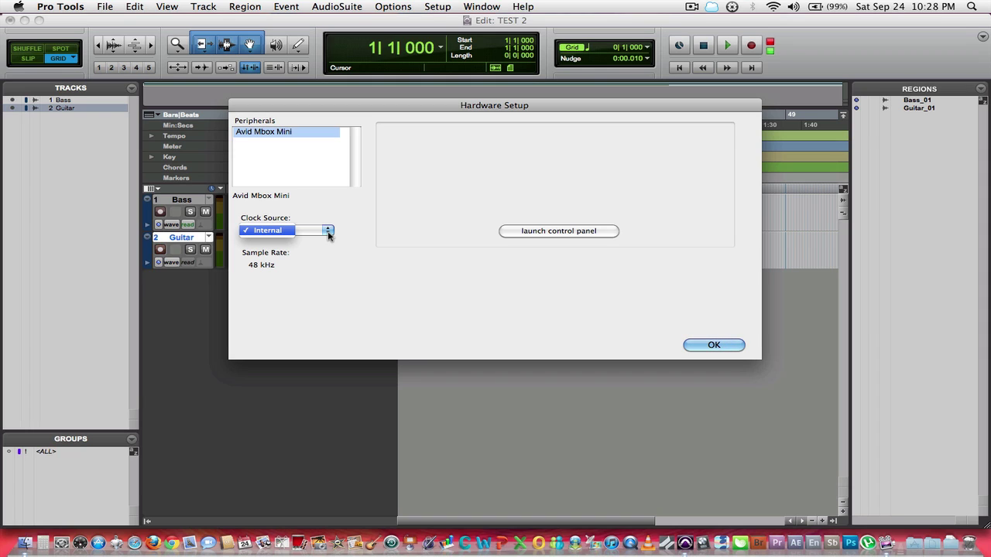
left_click(326, 249)
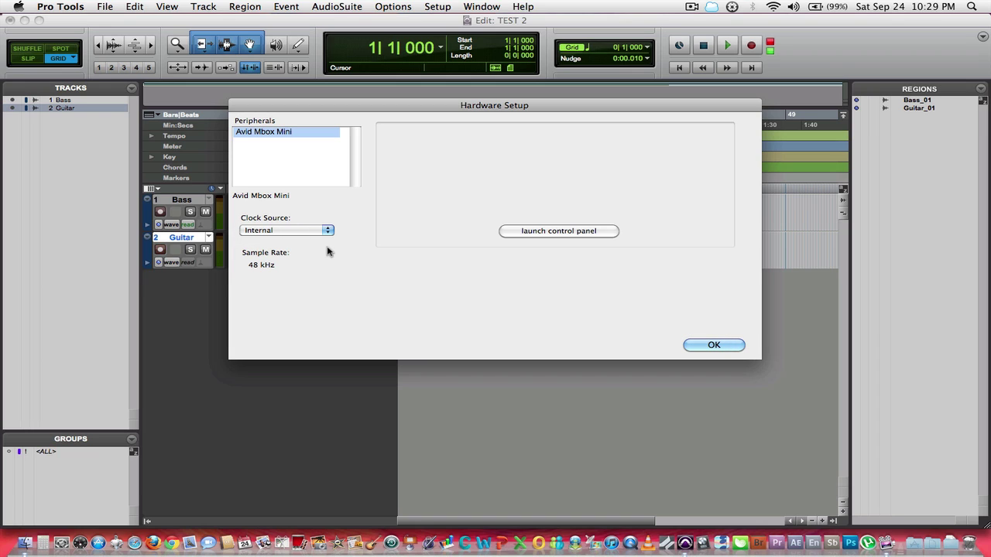
left_click(704, 345)
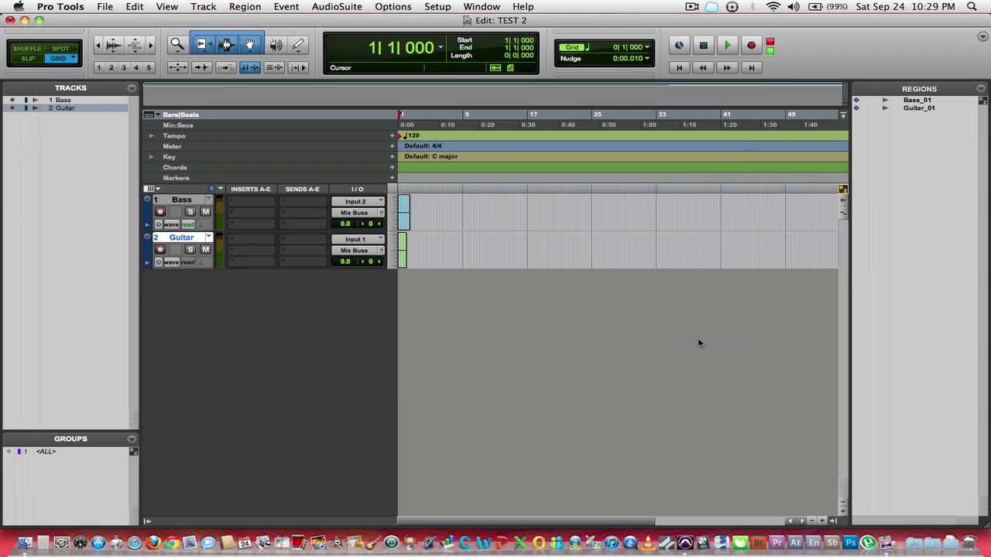
left_click(438, 7)
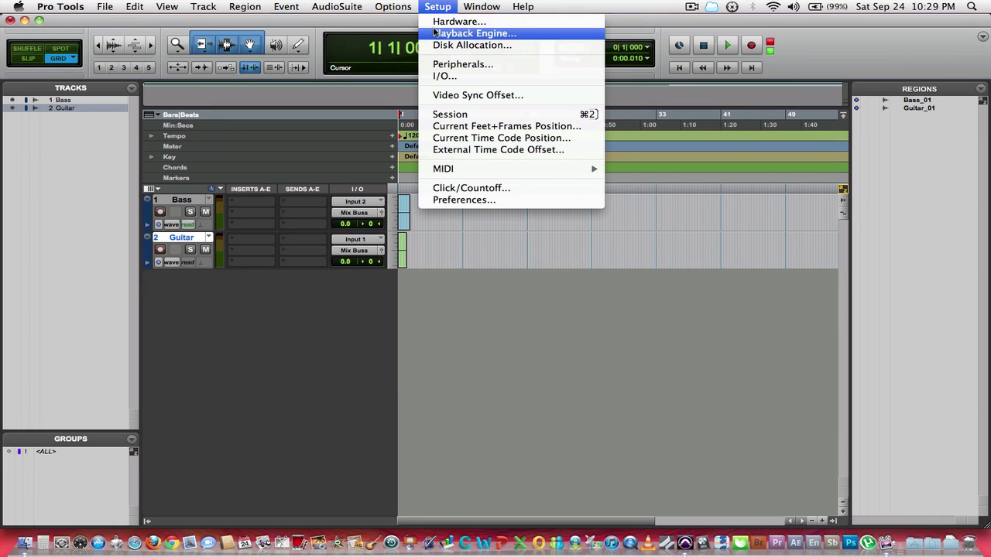
Open the Playback Engine settings and set the H/W Buffer Size to 1024 Samples
left_click(435, 33)
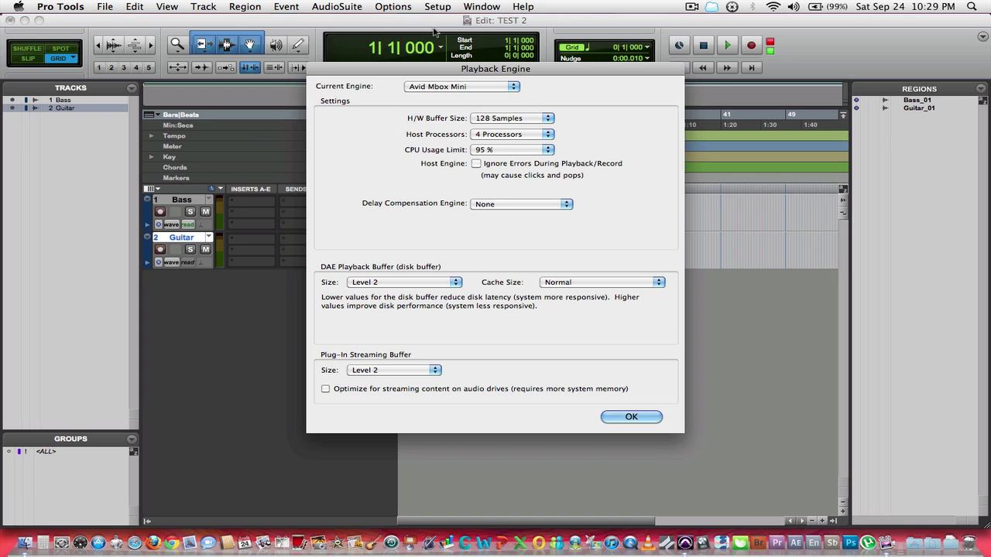
left_click(547, 119)
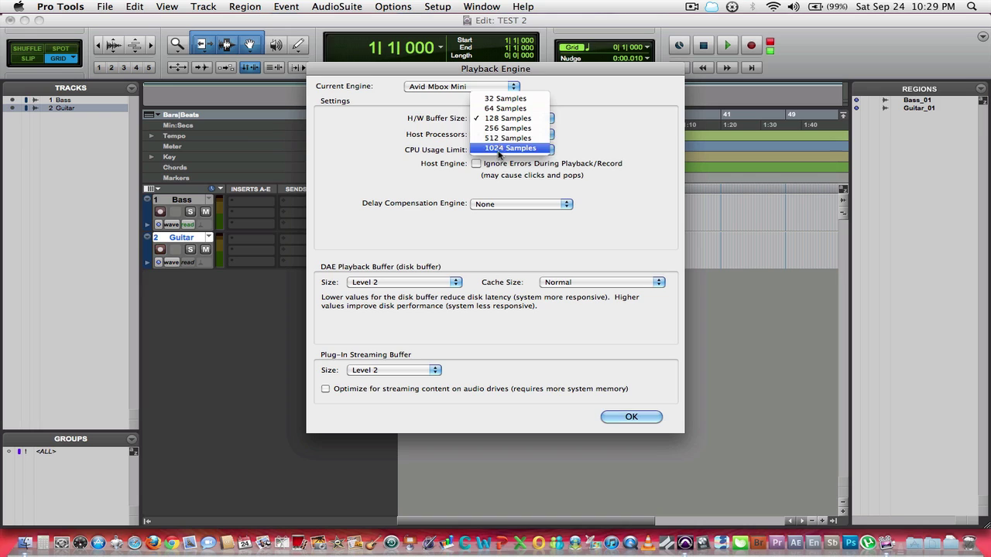
left_click(500, 148)
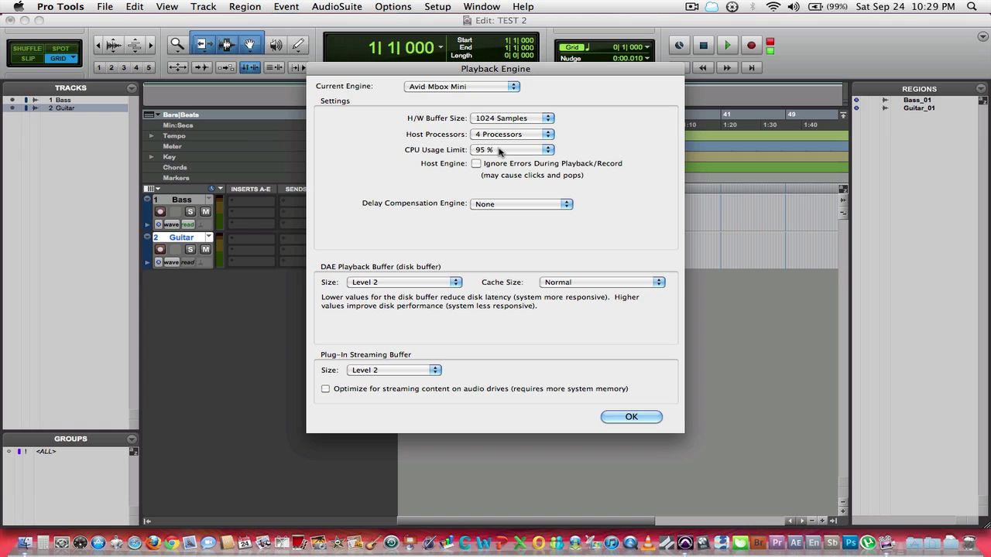
Return the H/W Buffer Size to 128 Samples and review the Host Processors choices
left_click(548, 117)
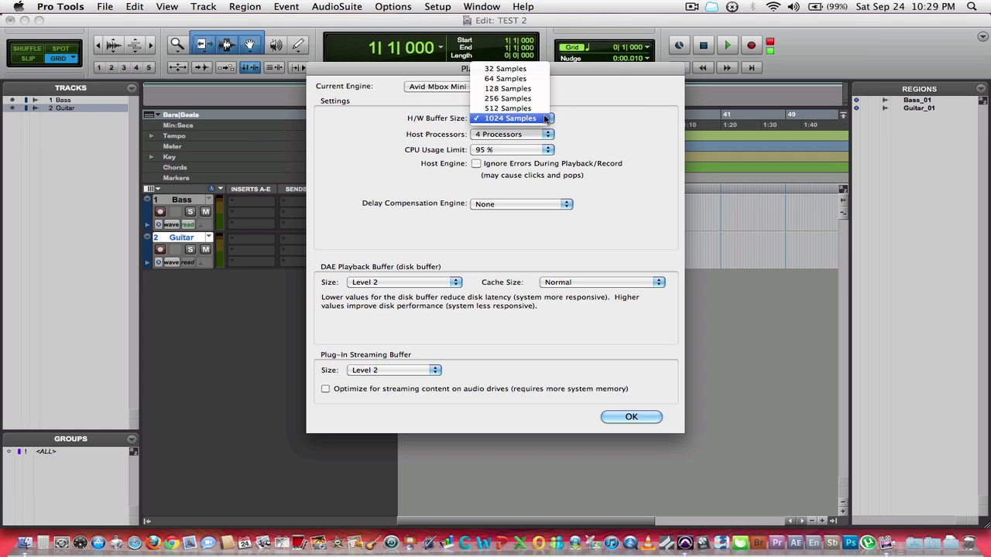
left_click(511, 90)
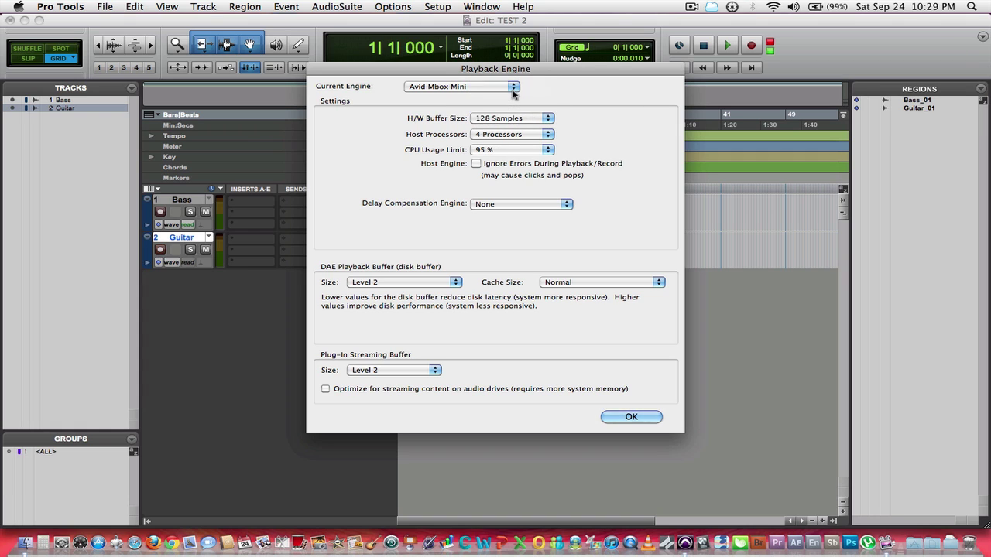
left_click(549, 118)
left_click(602, 118)
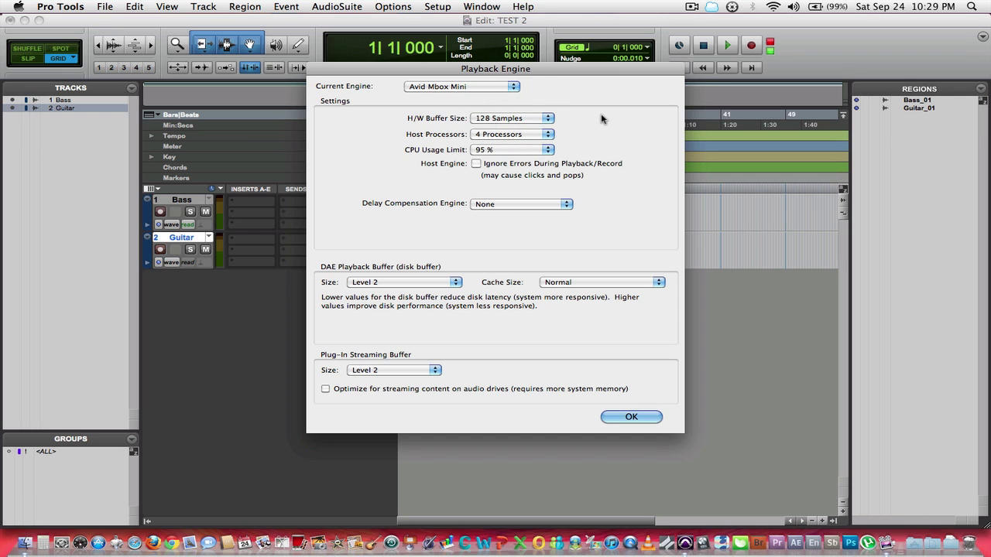
left_click(547, 134)
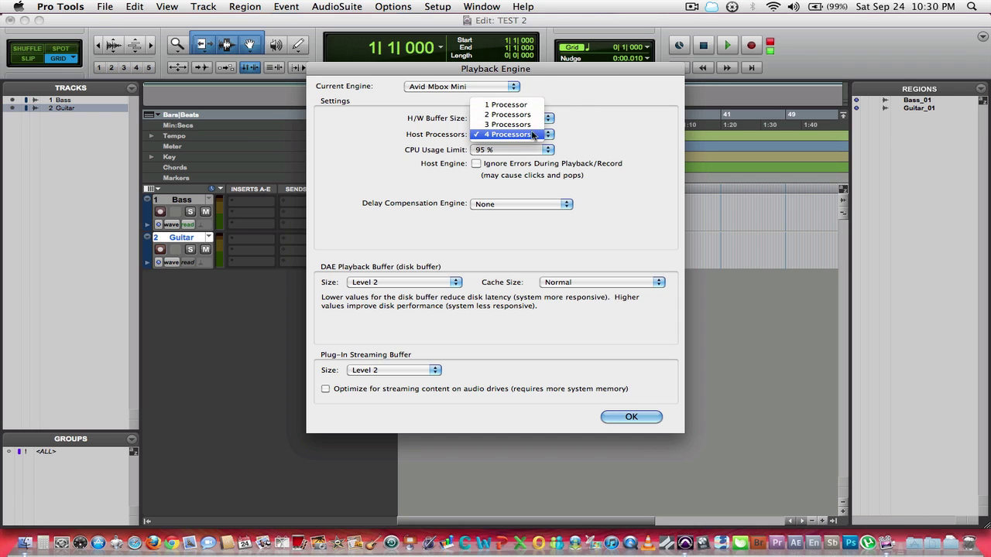
left_click(531, 136)
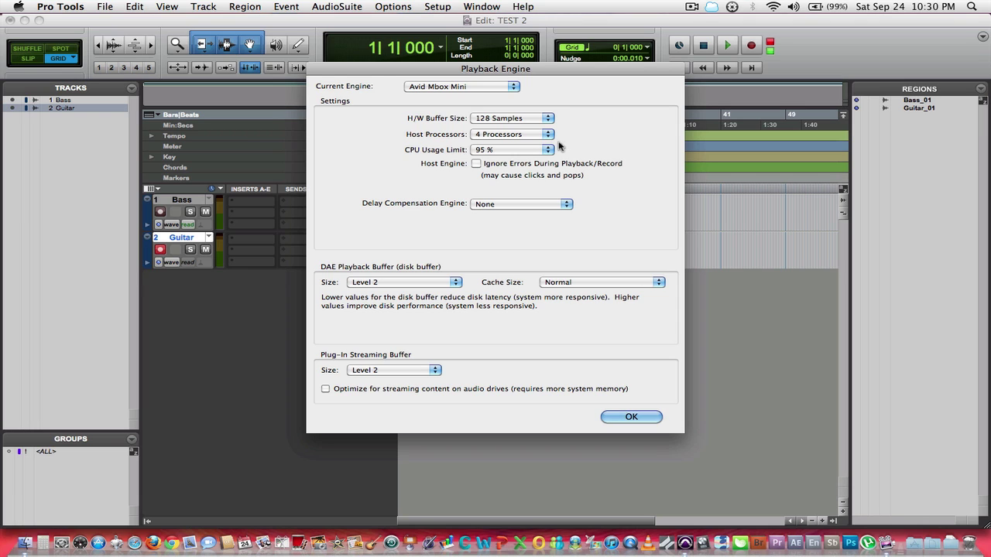
left_click(547, 150)
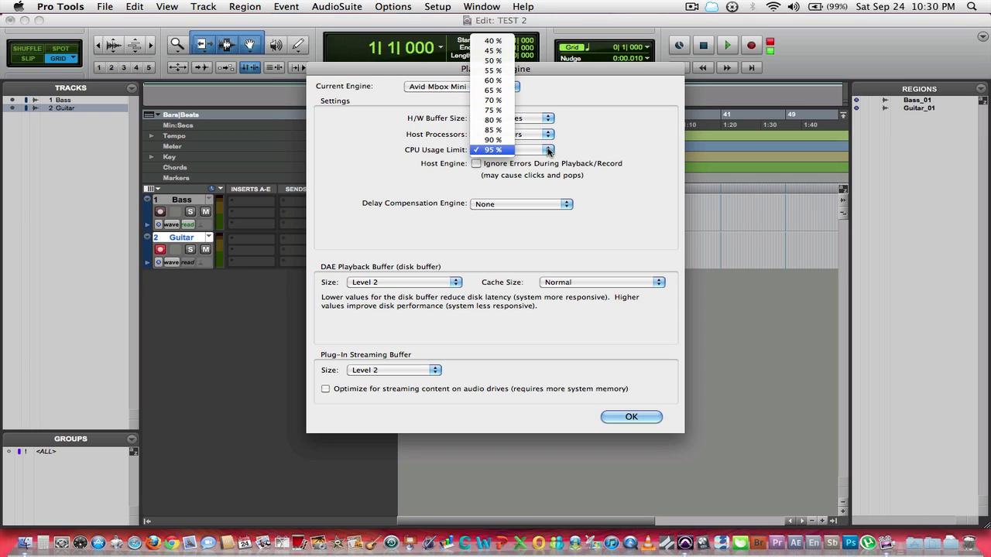
left_click(493, 140)
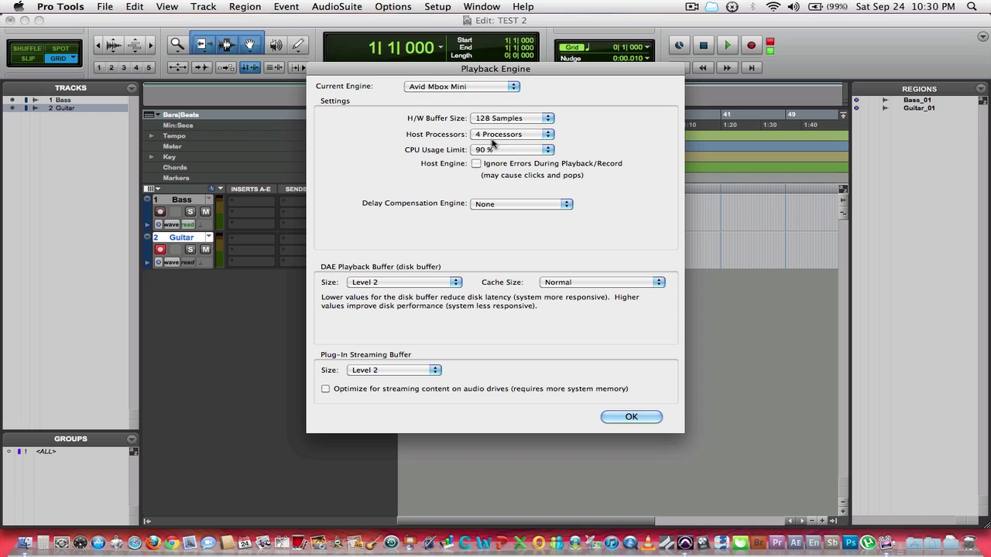
left_click(548, 150)
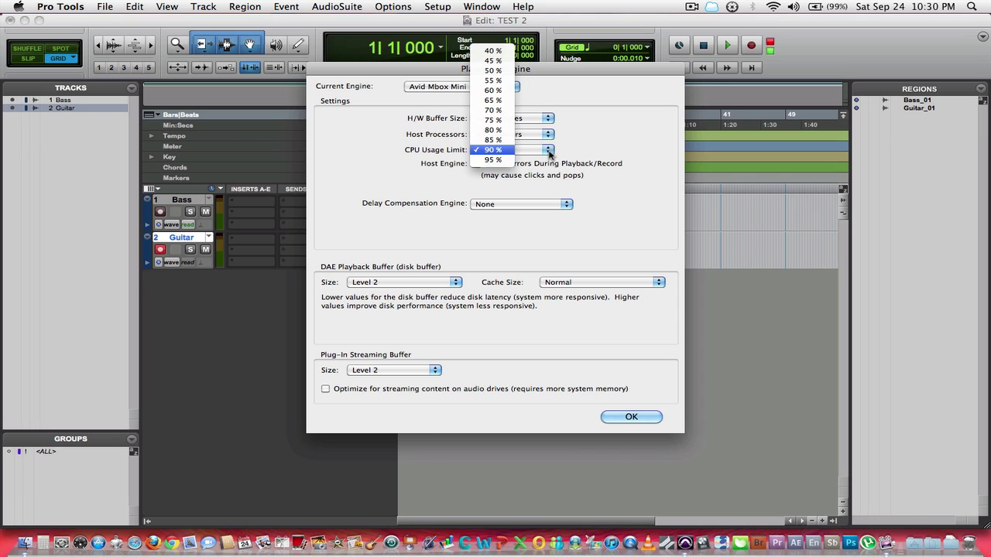
left_click(498, 161)
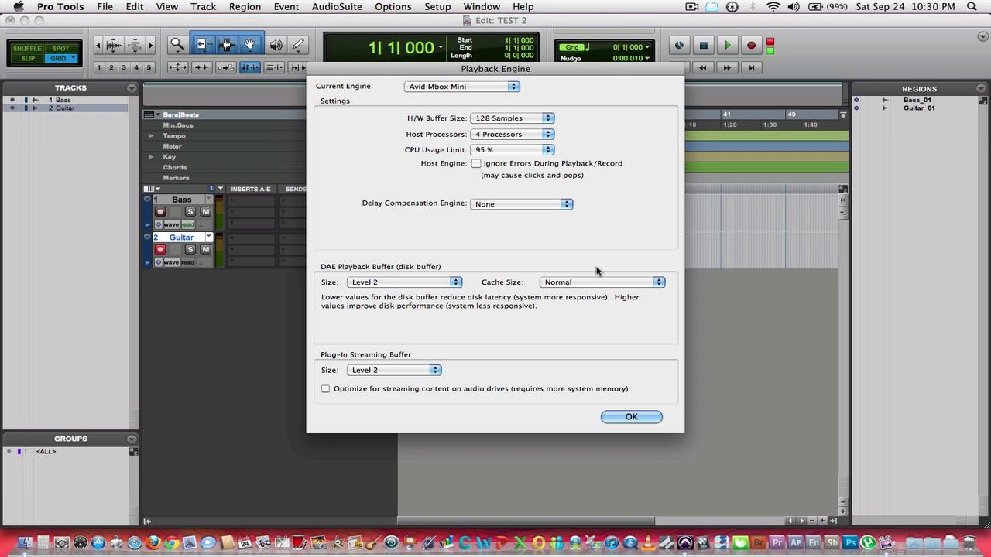
Confirm the Playback Engine with 128 Samples, 4 Processors and 95%, closing the dialog
left_click(642, 416)
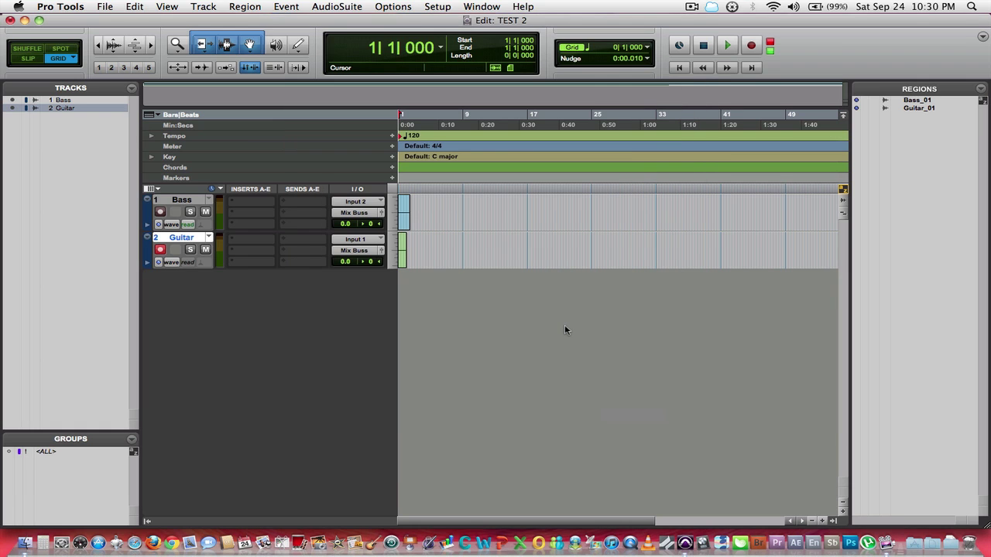